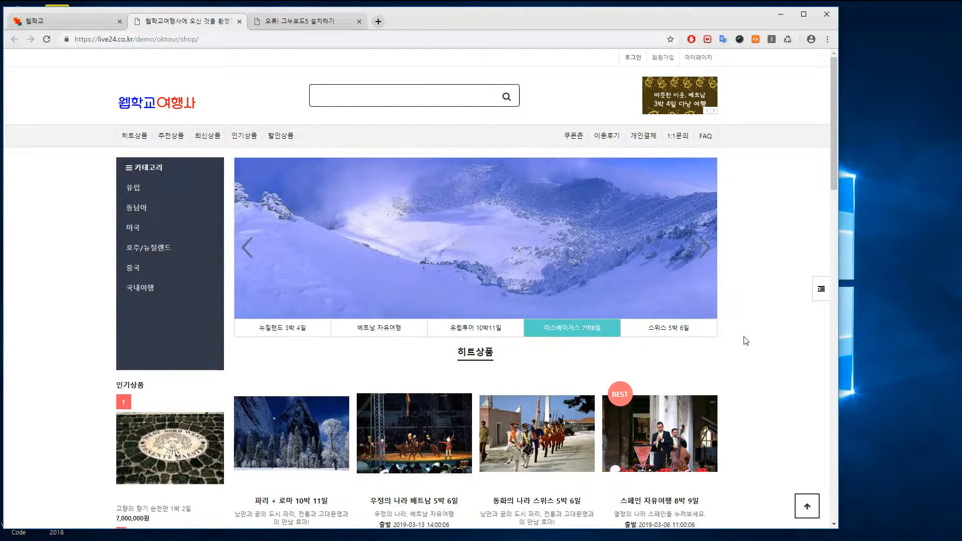
scroll(746, 341, "down", 5)
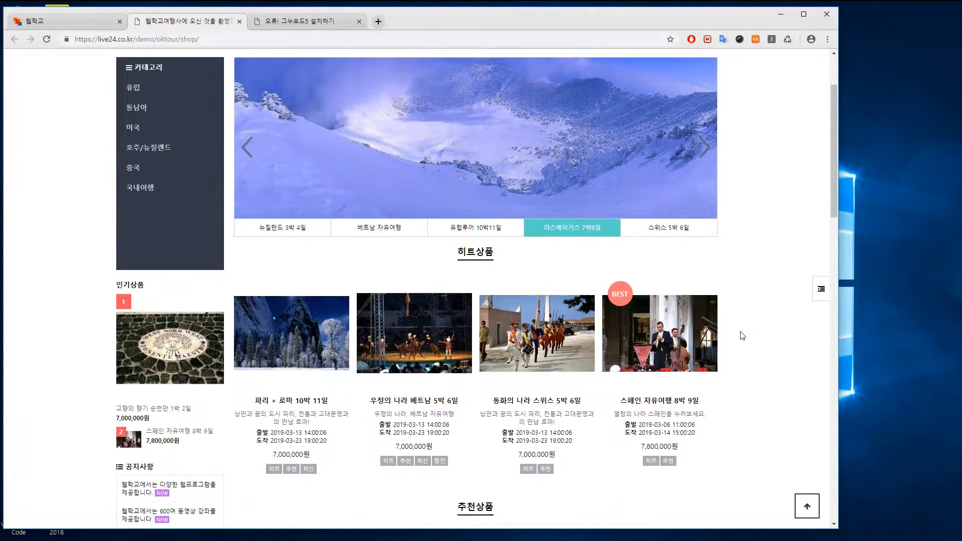
scroll(740, 336, "up", 4)
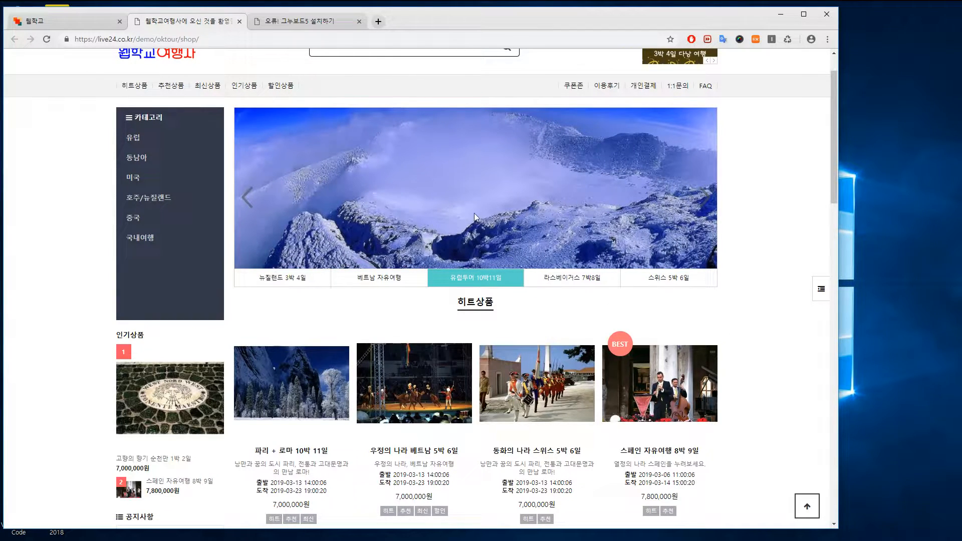
left_click_drag(831, 183, 784, 269)
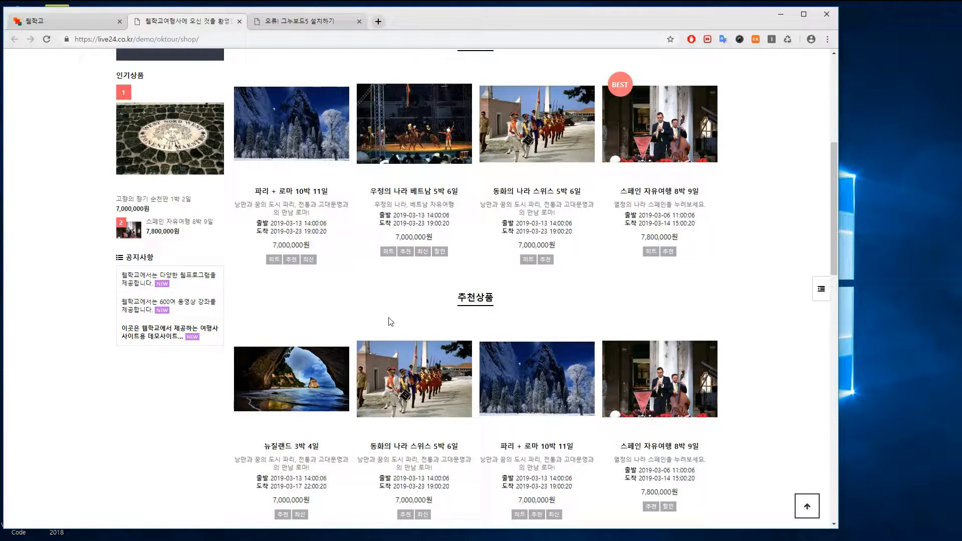
scroll(592, 341, "down", 13)
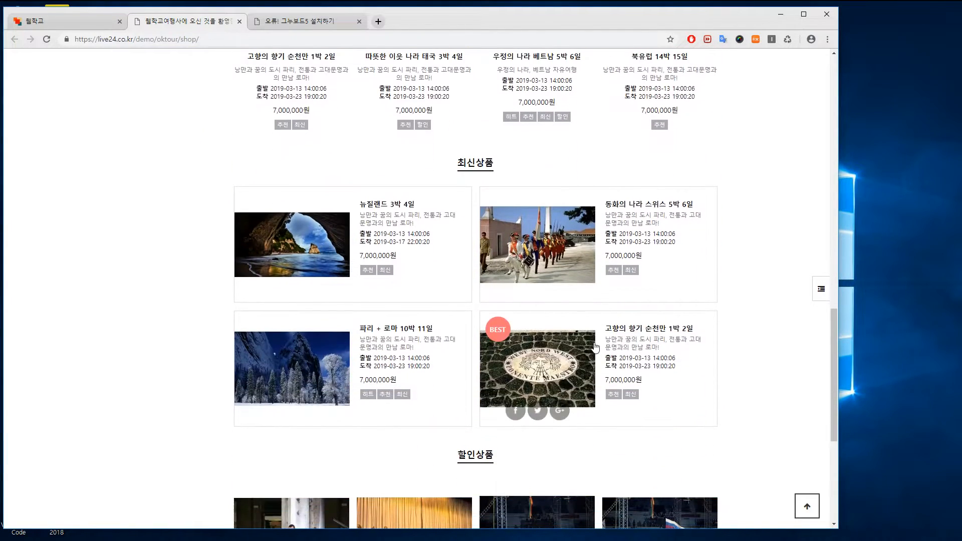
scroll(596, 347, "down", 4)
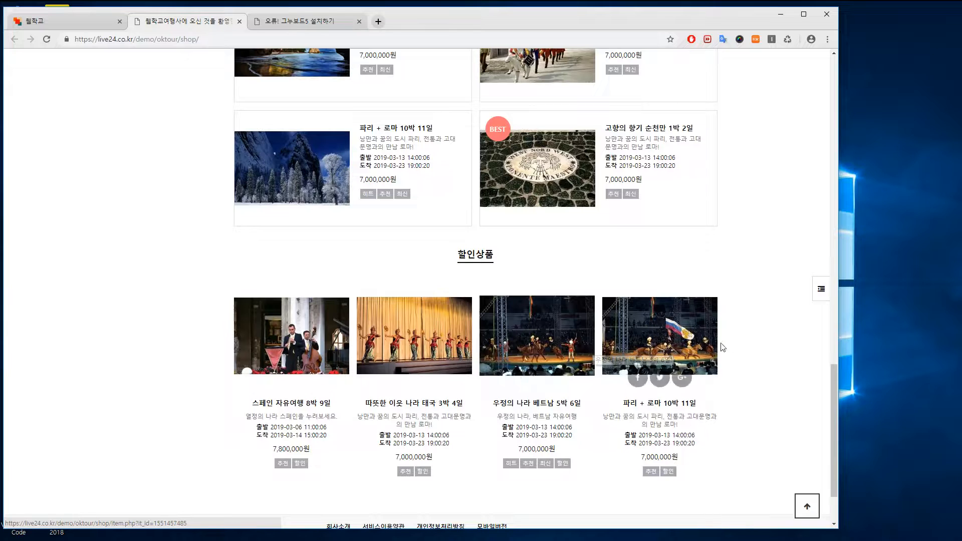
scroll(722, 343, "up", 3)
scroll(718, 343, "up", 10)
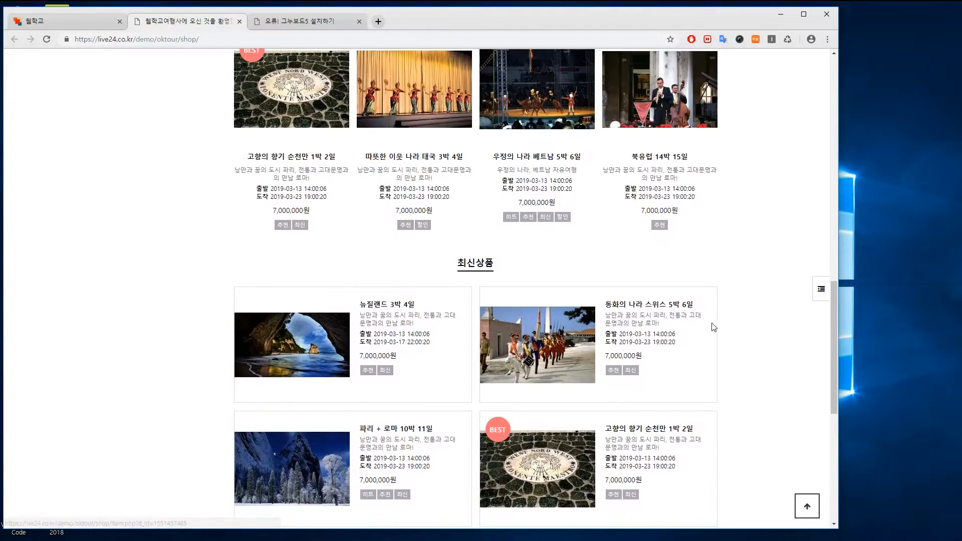
Open the 뉴질랜드 3박 4일 tour's detail page and scroll to the booking options
left_click(294, 174)
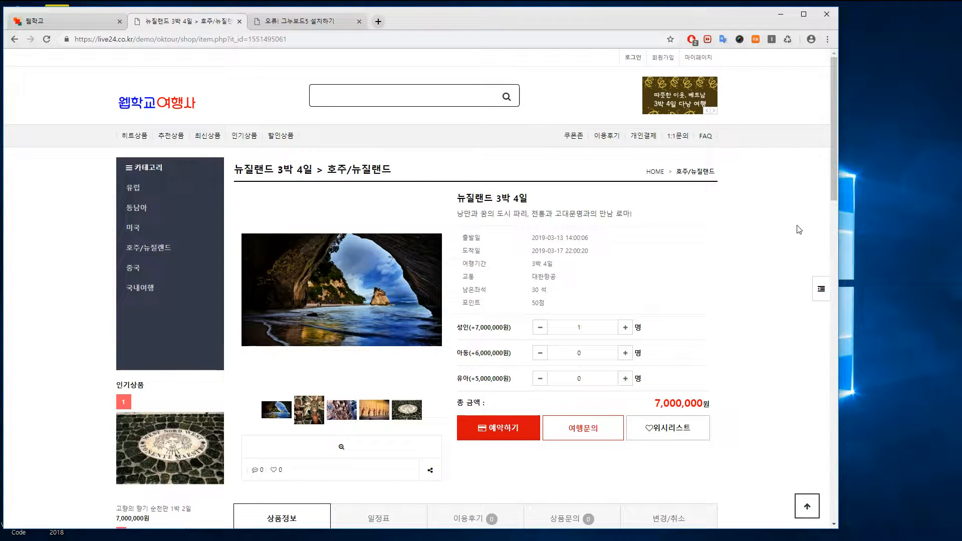
left_click_drag(834, 185, 834, 186)
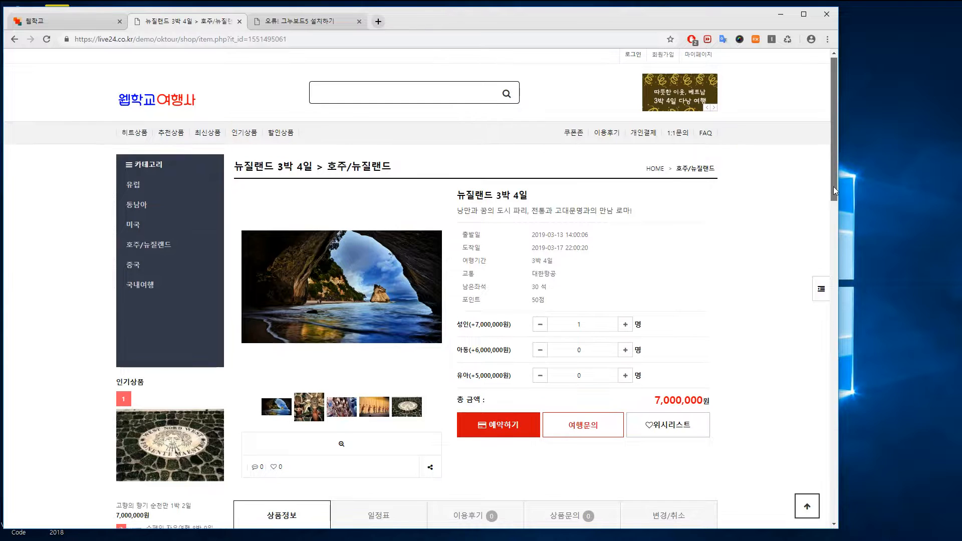
scroll(833, 189, "down", 1)
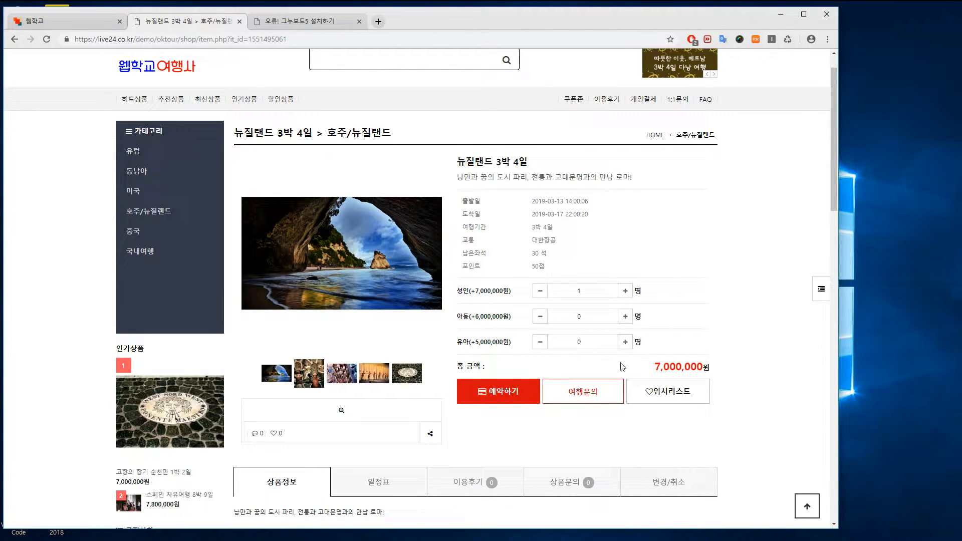
Set travellers to 성인 2, 아동 4 and 유아 2 for a 48,000,000원 total
left_click(625, 291)
left_click(626, 317)
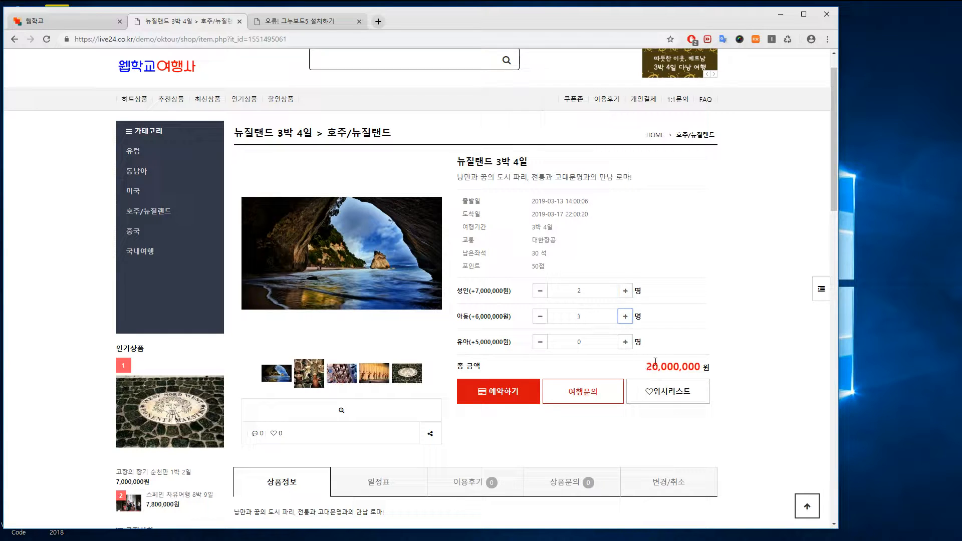
left_click(625, 342)
left_click(625, 316)
left_click(626, 342)
left_click(626, 317)
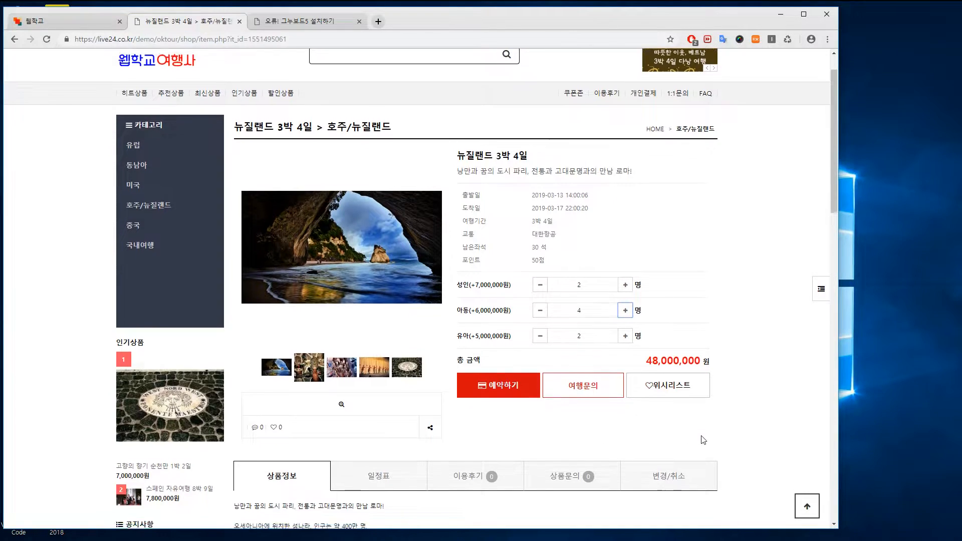
scroll(705, 433, "down", 1)
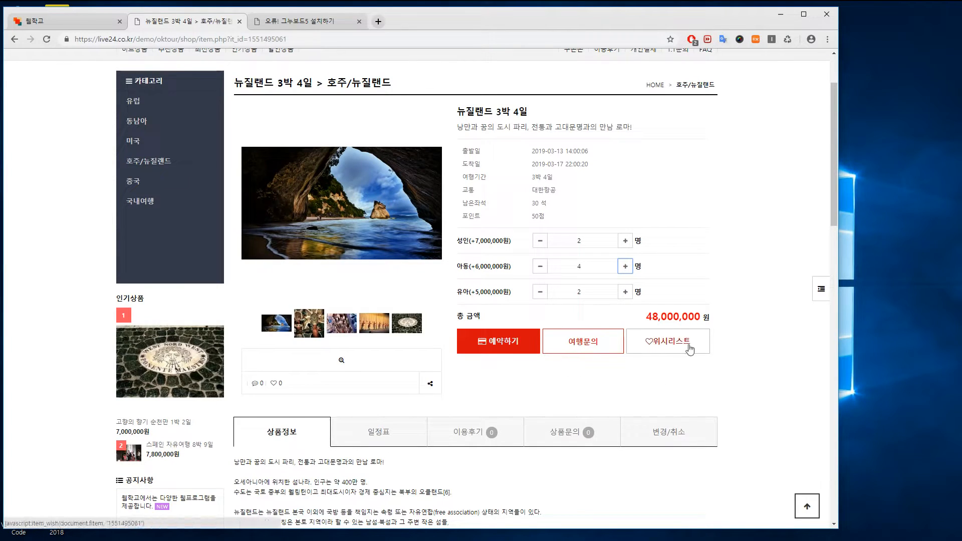
scroll(803, 393, "down", 2)
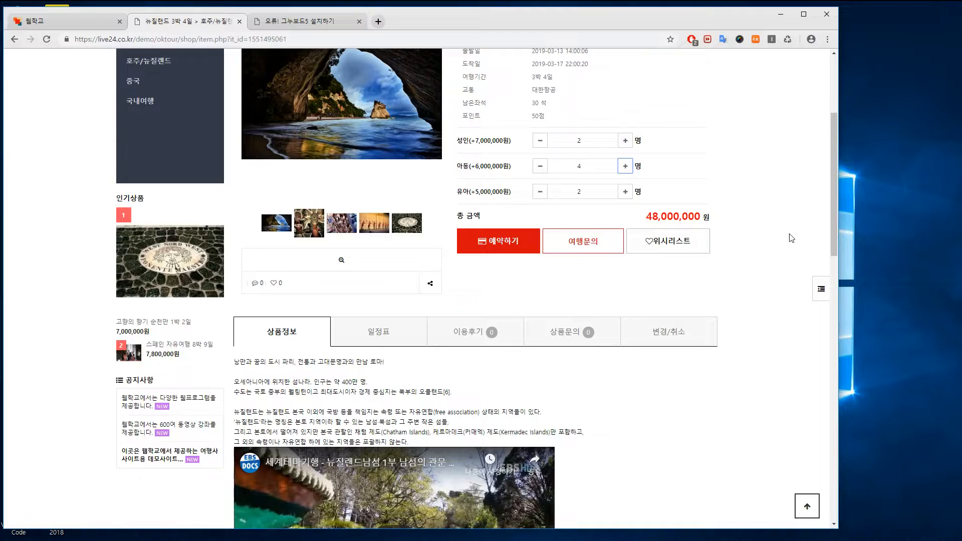
left_click_drag(838, 226, 828, 277)
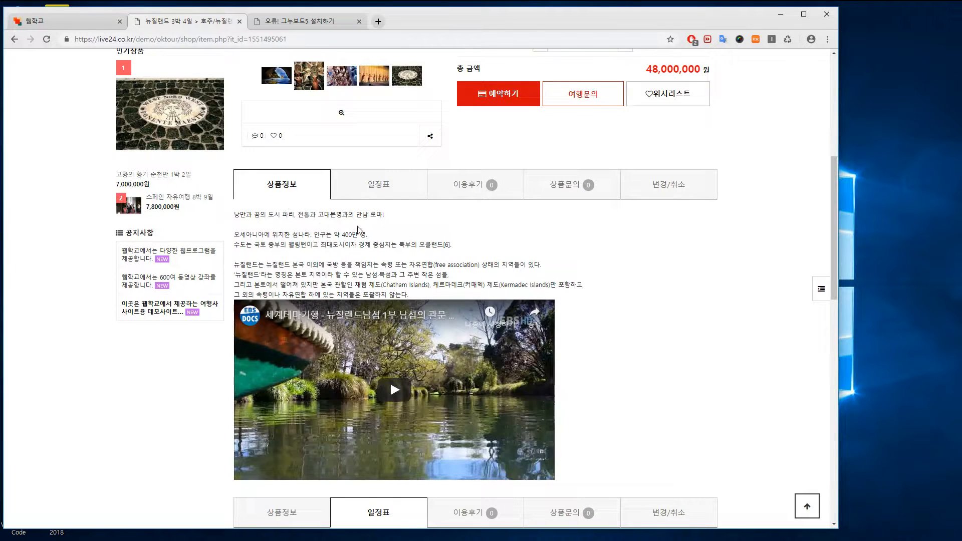
left_click_drag(830, 292, 835, 303)
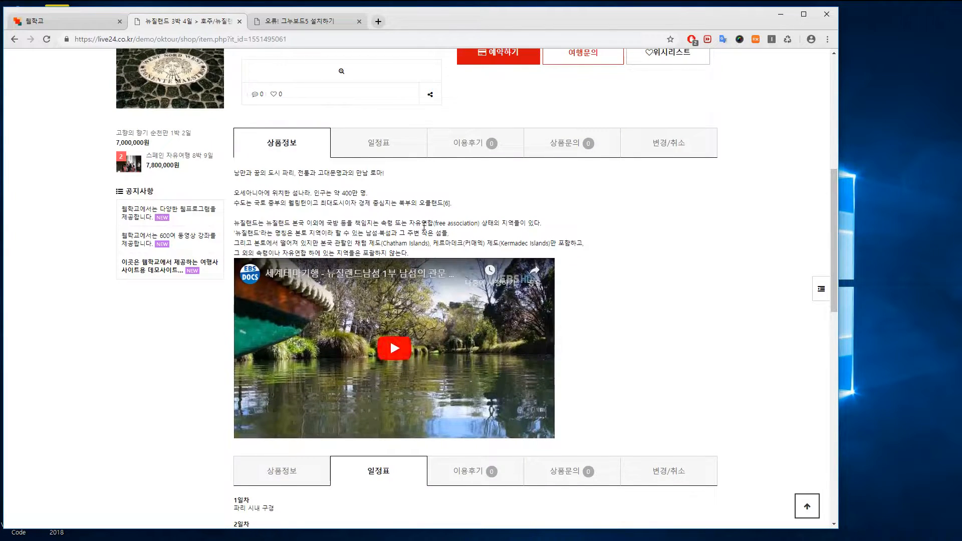
left_click(385, 146)
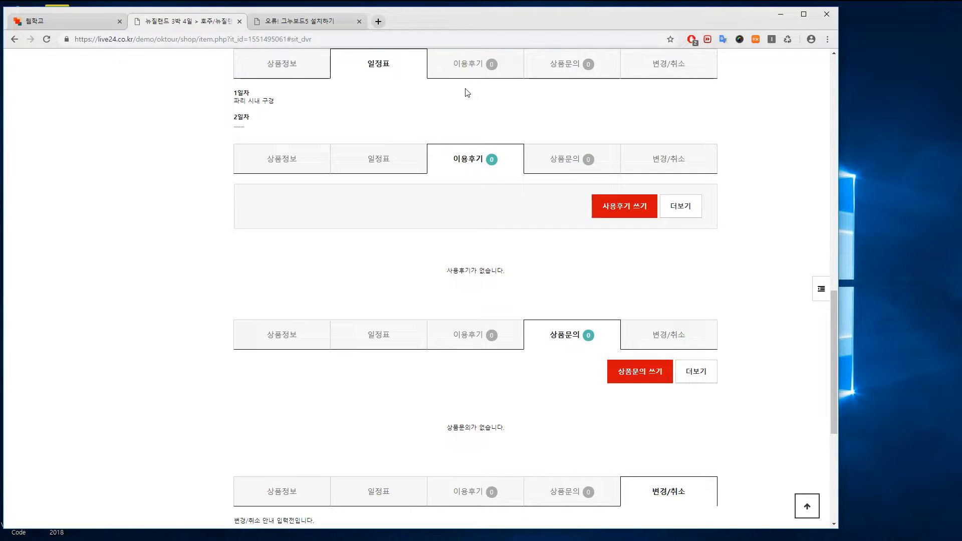
left_click(472, 70)
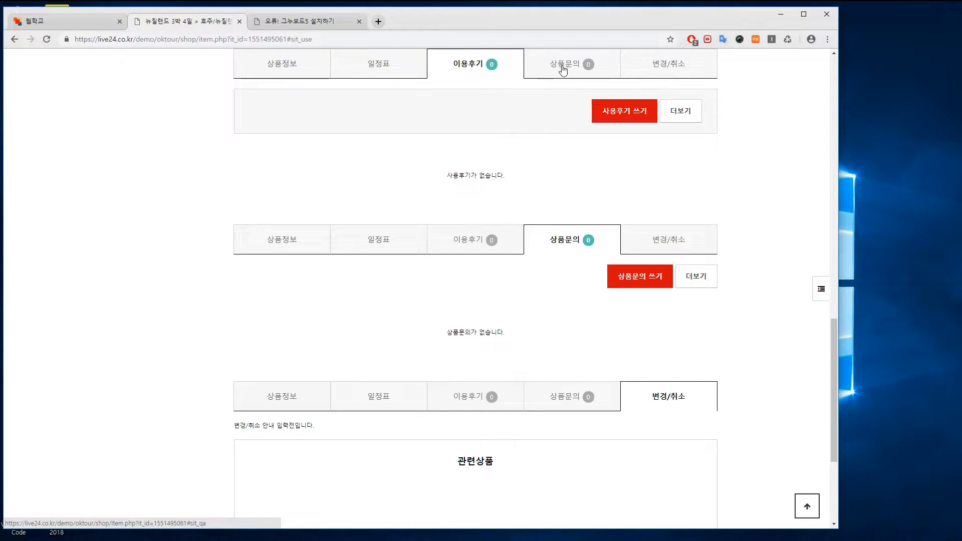
left_click(563, 70)
left_click(464, 72)
left_click(551, 74)
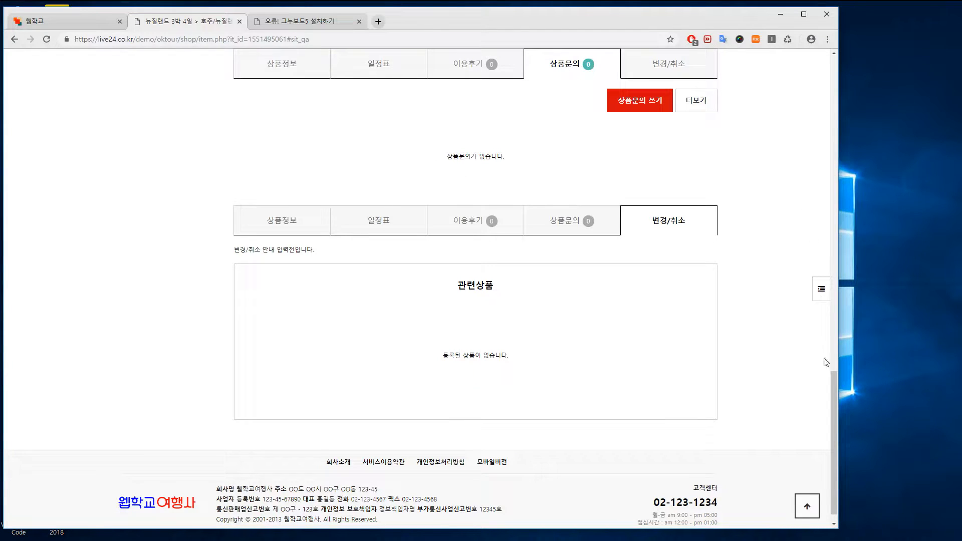
left_click_drag(835, 383, 852, 108)
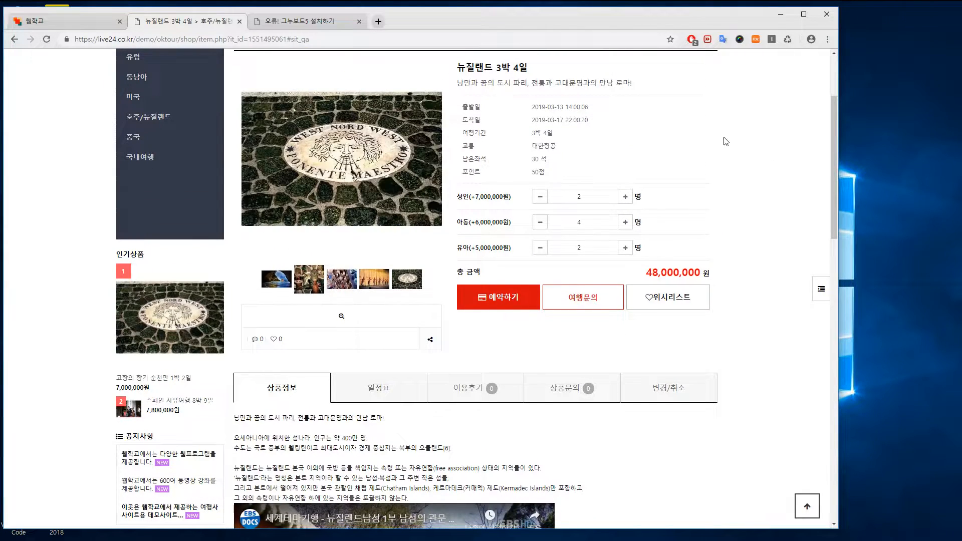
scroll(748, 143, "up", 3)
Log in with the member ID and password and return to the tour page
left_click(633, 57)
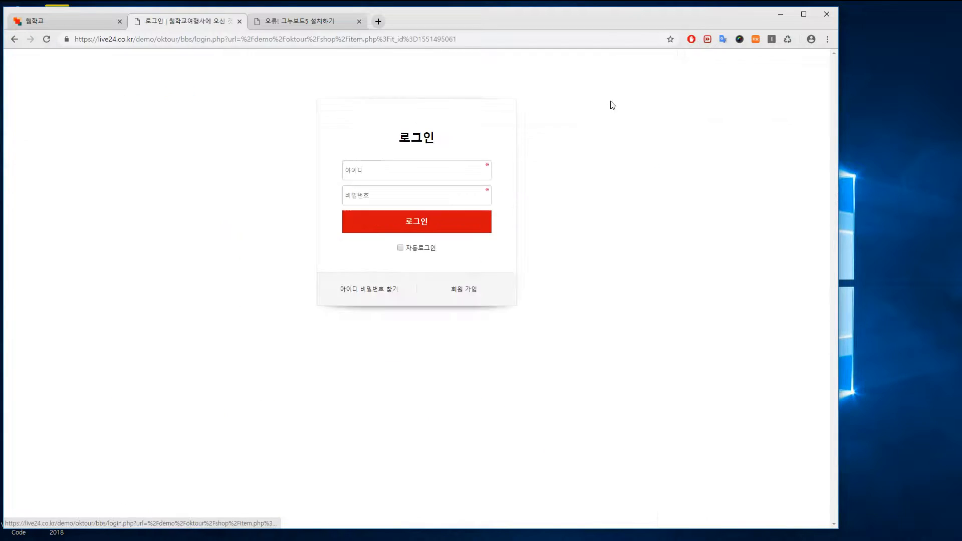
left_click(410, 168)
type("test")
left_click(394, 193)
type("1234")
left_click(419, 223)
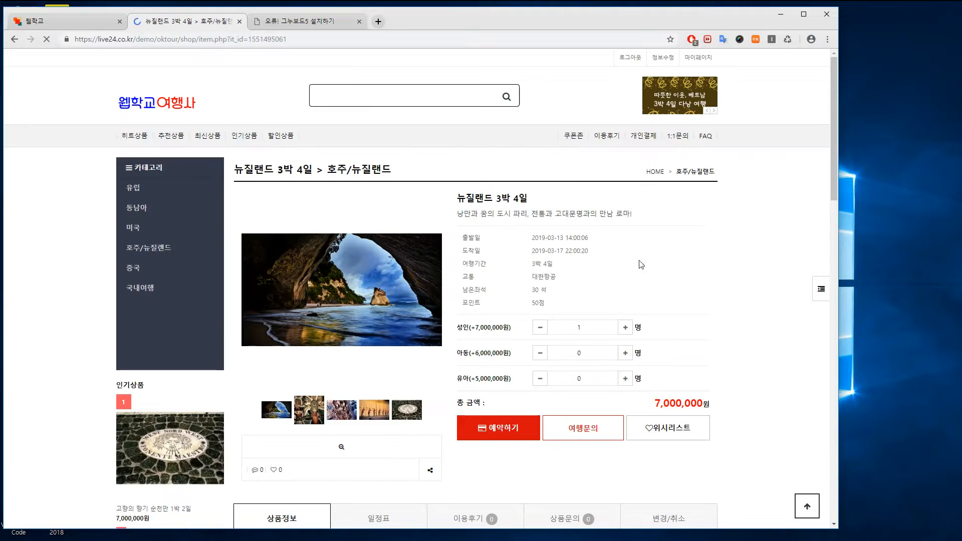
Reserve for 2 adults and 1 child, paying 20,000,000원 by 무통장입금 bank deposit
left_click(625, 328)
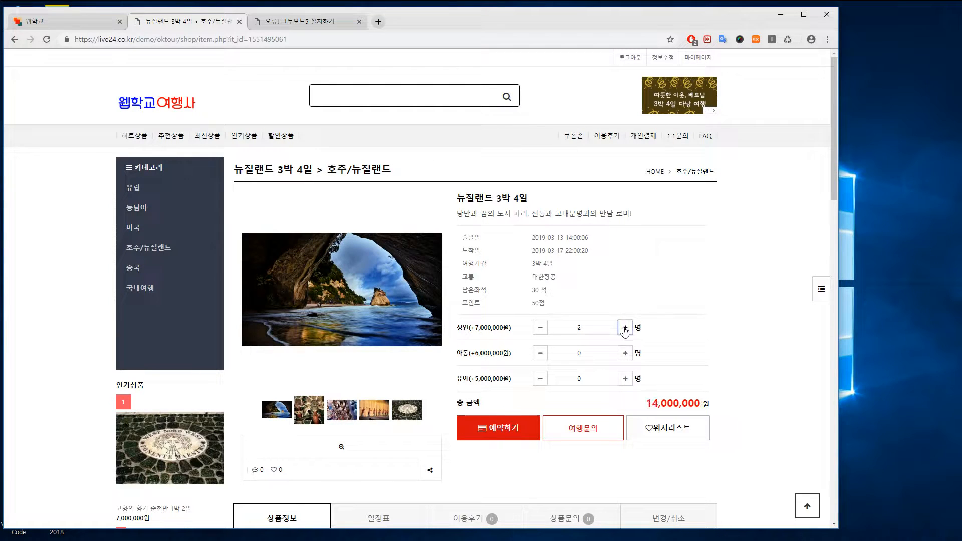
left_click(625, 352)
left_click(504, 427)
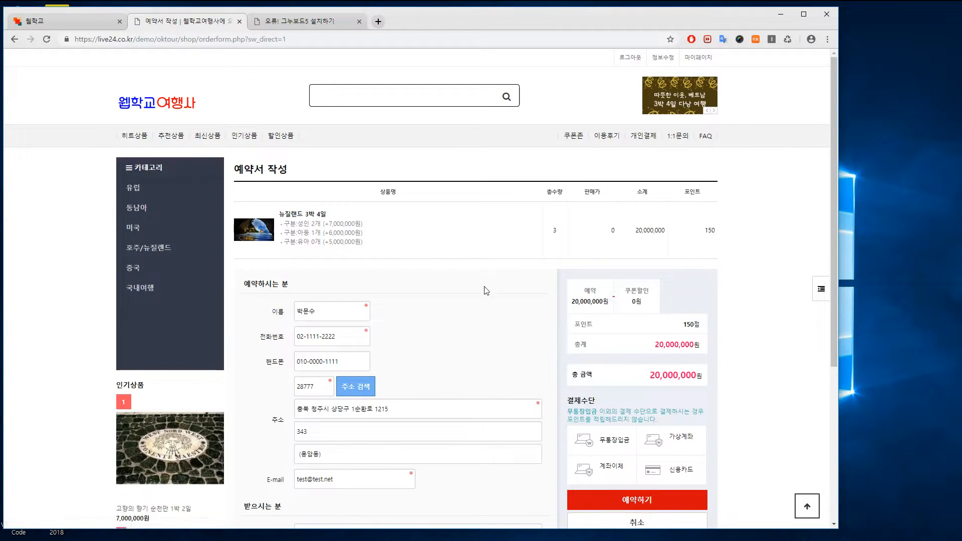
left_click_drag(831, 212, 832, 296)
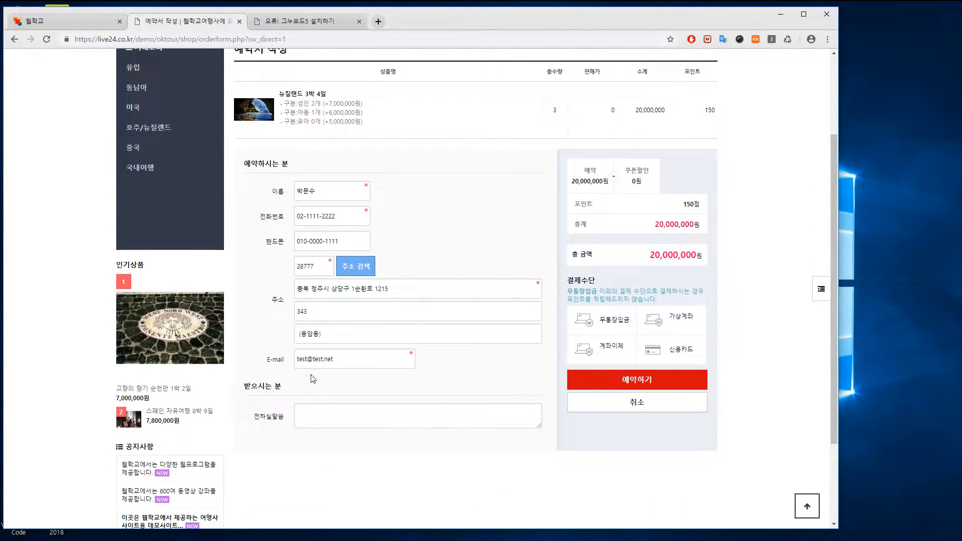
left_click(615, 323)
left_click(638, 427)
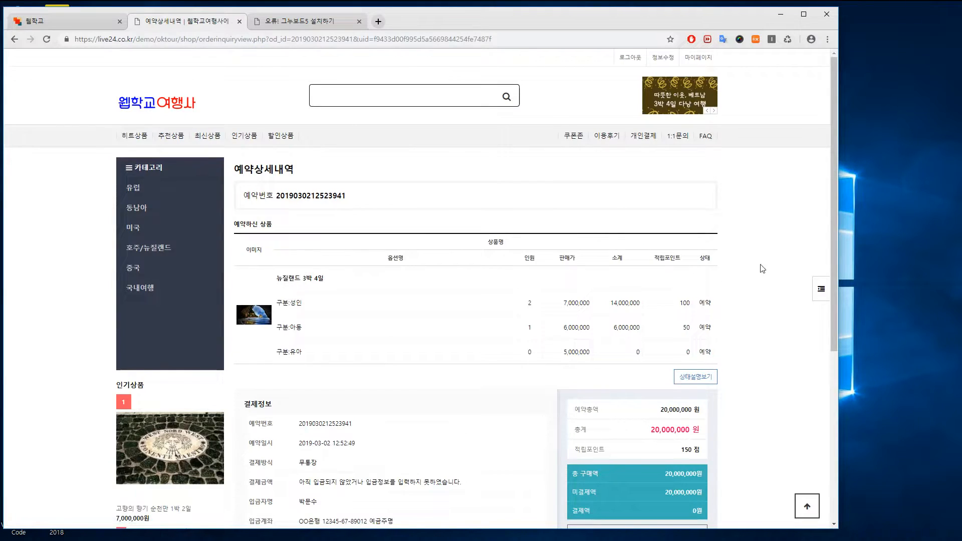
left_click_drag(835, 260, 818, 171)
scroll(464, 387, "down", 3)
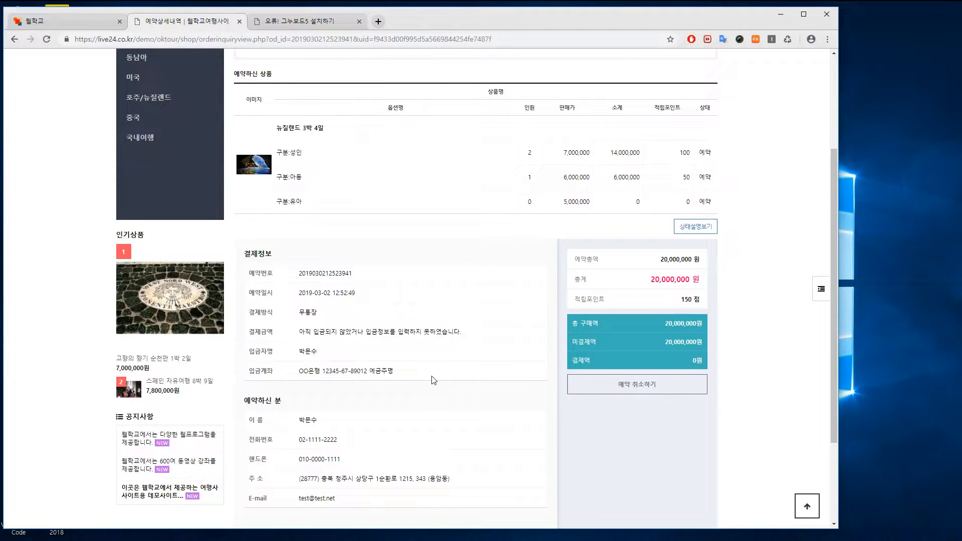
scroll(434, 380, "down", 3)
scroll(448, 338, "up", 8)
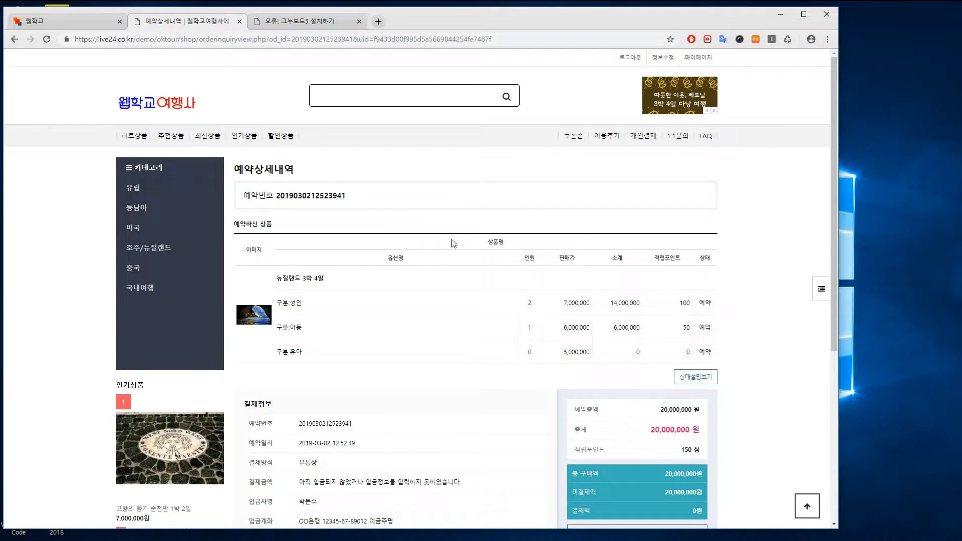
Switch to the 365ok website and open its free program download list
left_click(62, 19)
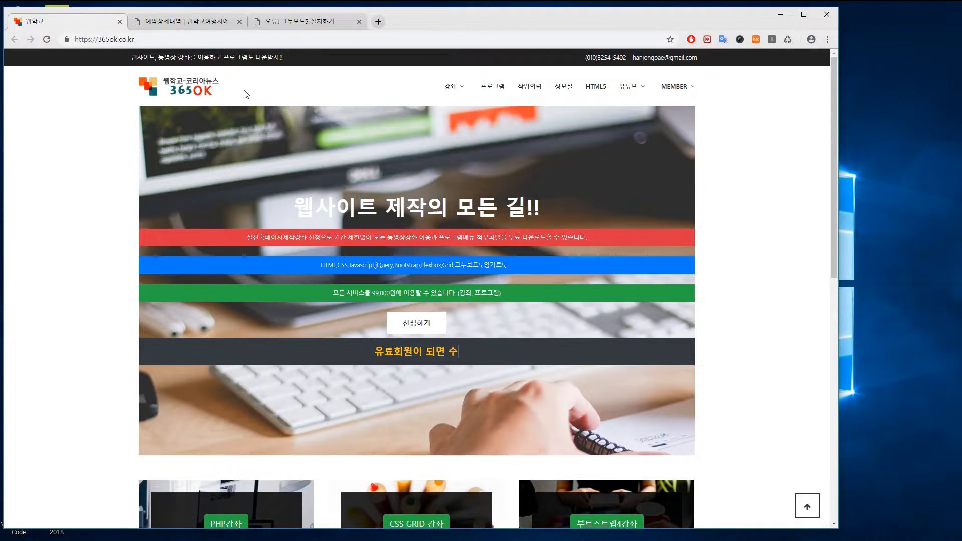
scroll(834, 168, "down", 3)
scroll(829, 180, "up", 3)
left_click(490, 88)
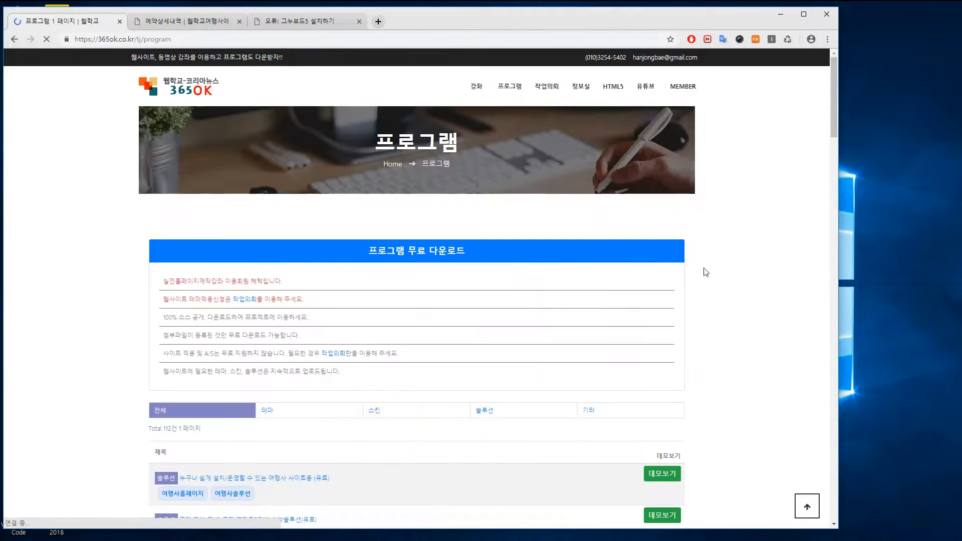
left_click_drag(834, 126, 831, 149)
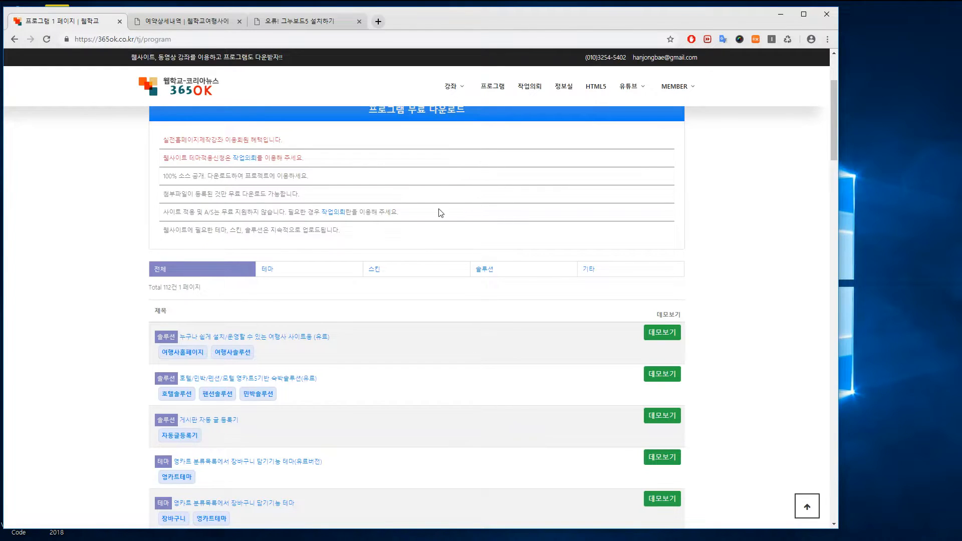
Scroll through the program list, then return to the 예약상세내역 reservation detail tab
scroll(433, 223, "down", 1)
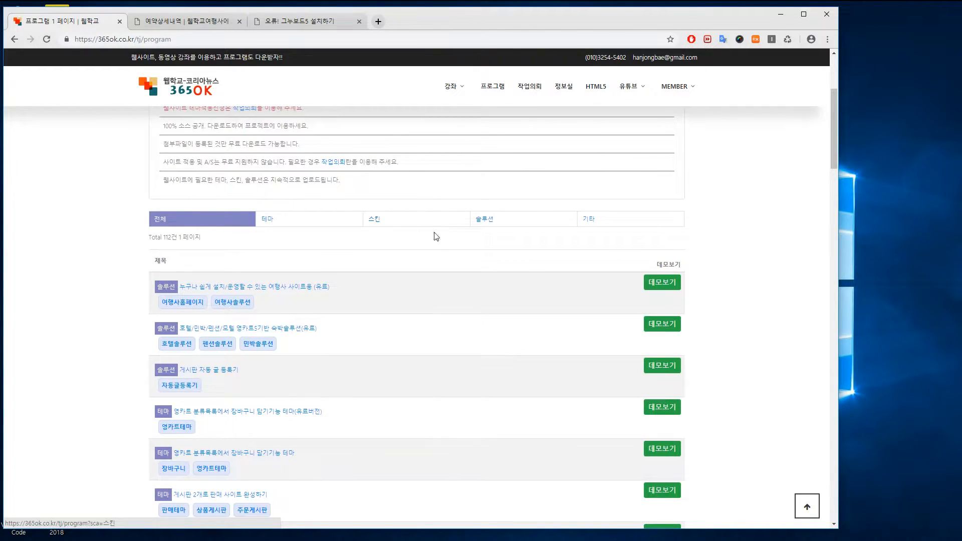
scroll(441, 296, "down", 2)
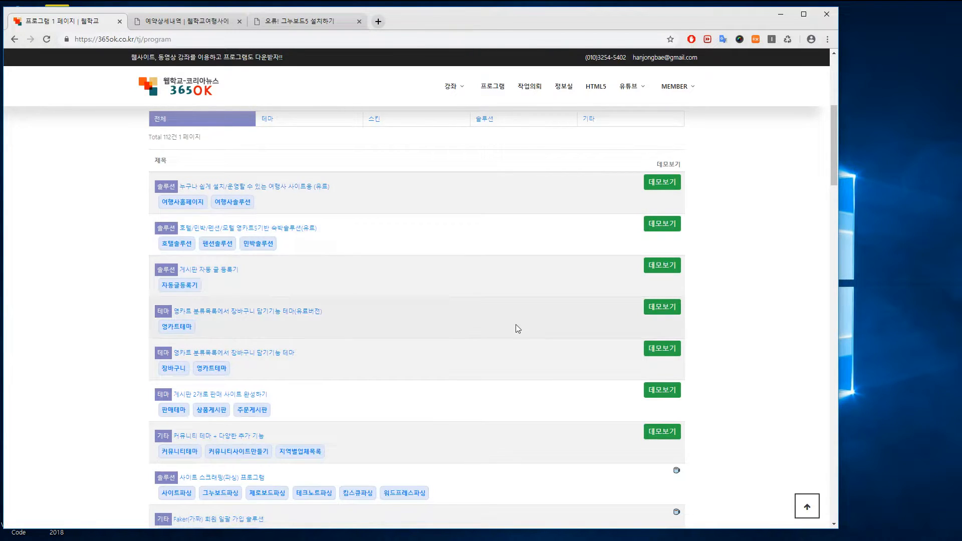
scroll(459, 327, "down", 2)
scroll(462, 316, "up", 8)
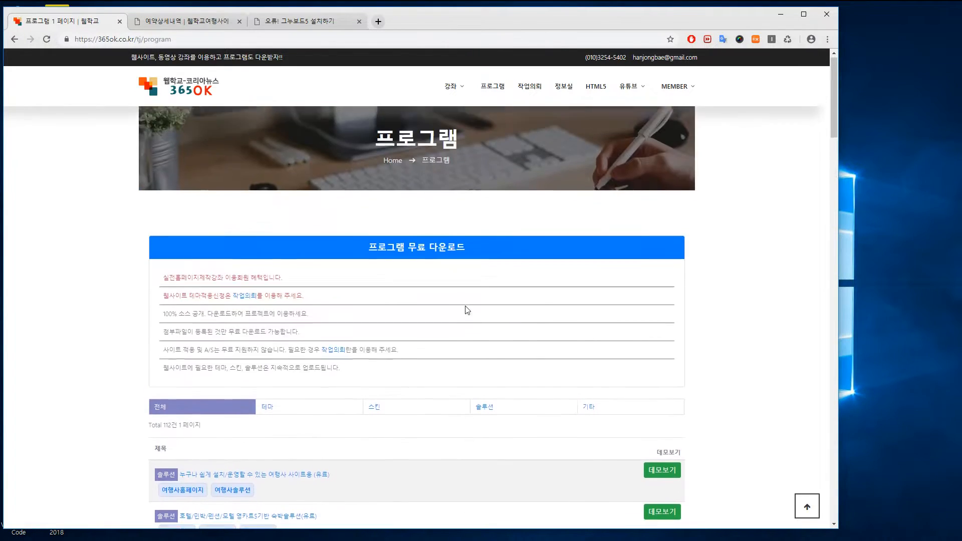
left_click(187, 23)
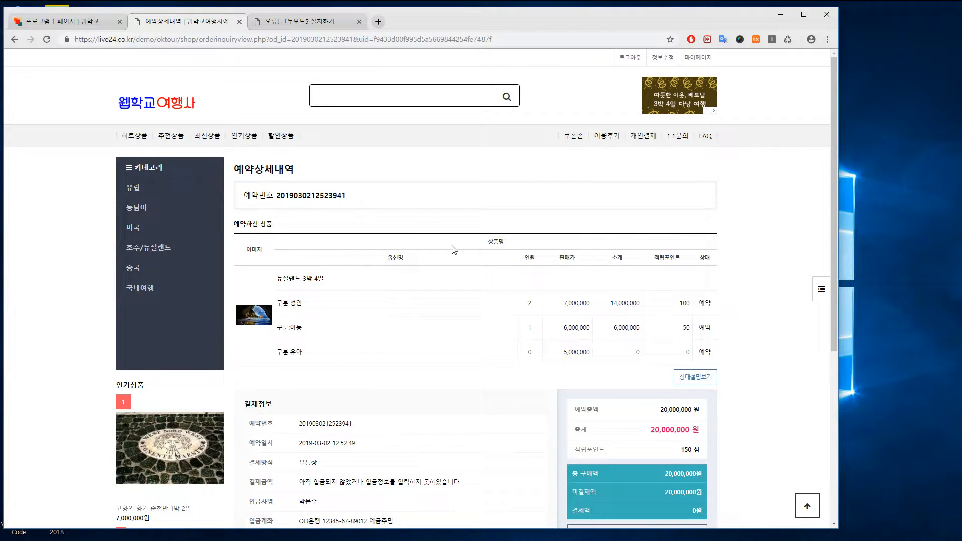
Go to the 웹학교여행사 shop home, then view the local '그누보드5 설치하기' error page
left_click(143, 106)
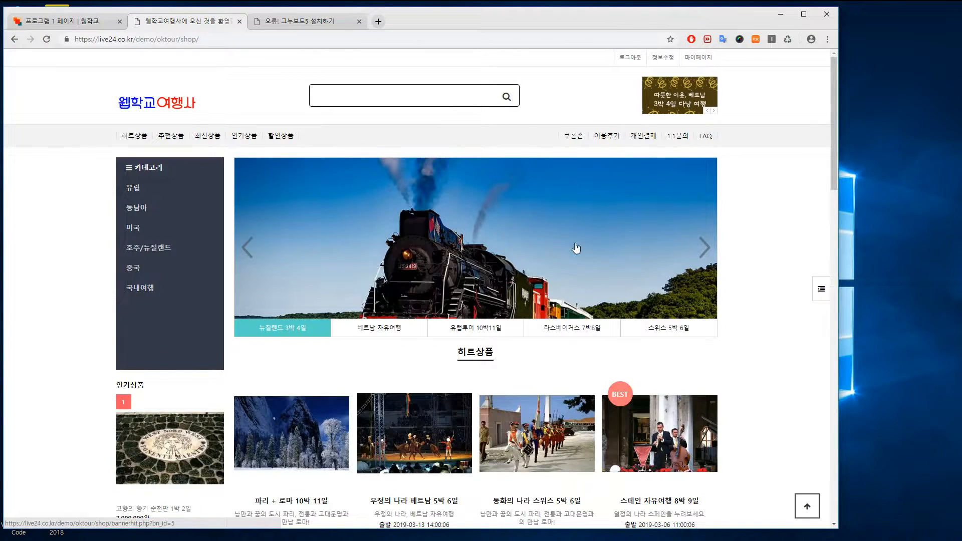
left_click(300, 21)
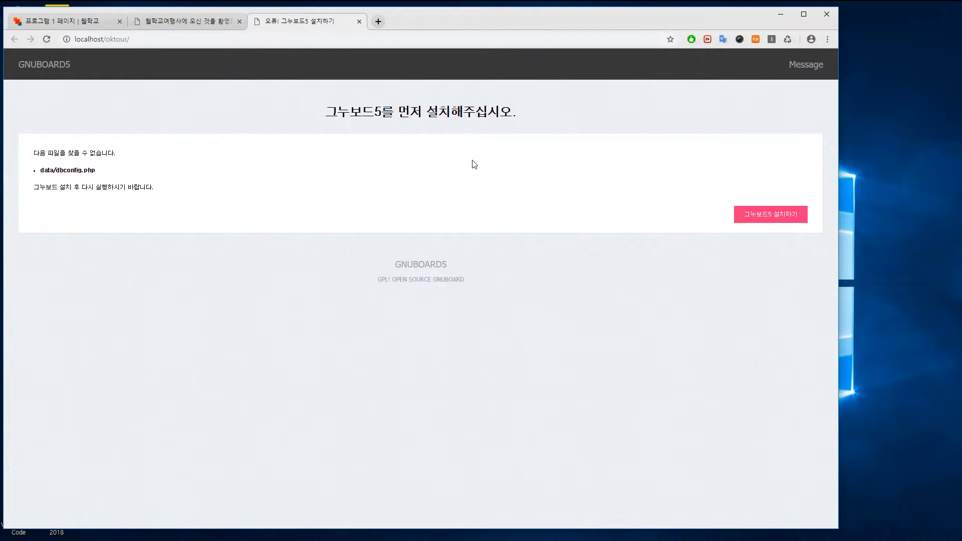
Accept the license, enter MySQL user oktour, allow reinstall, set the admin password, and install
left_click(763, 217)
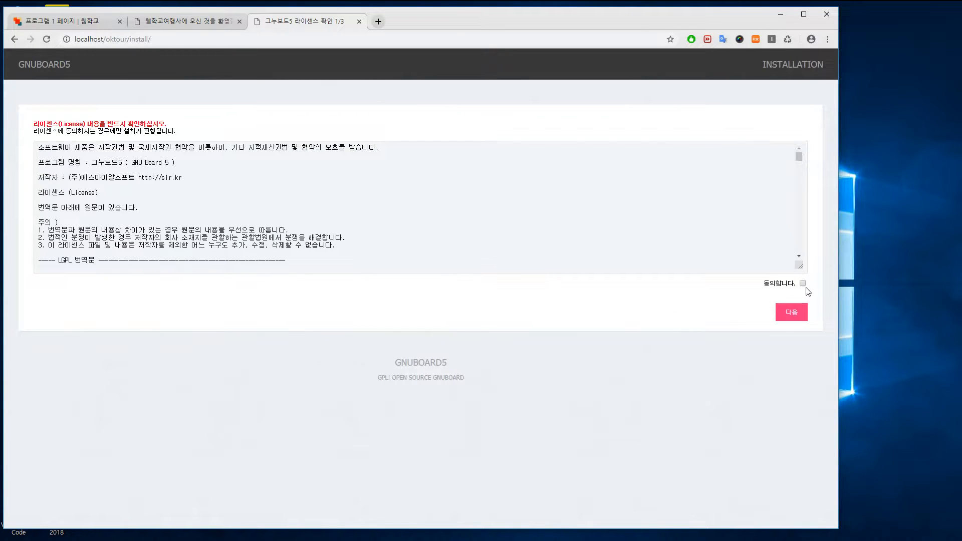
left_click(792, 311)
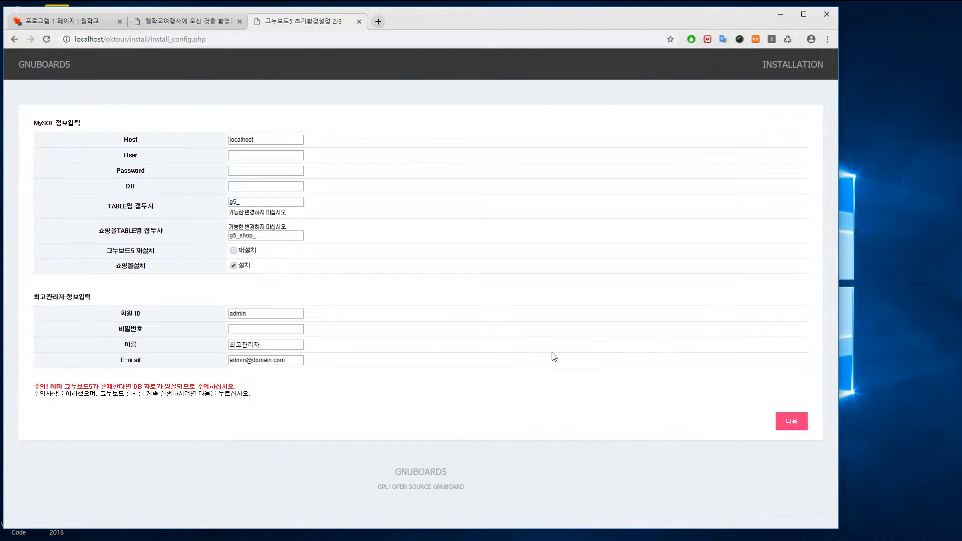
left_click(279, 155)
type("oktour")
key("Tab")
key("Tab")
left_click(234, 251)
left_click(275, 330)
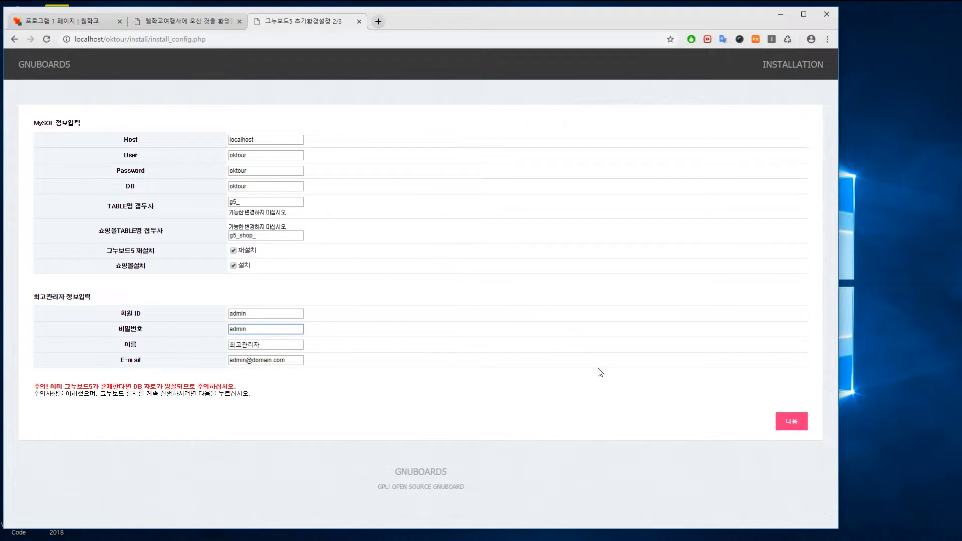
left_click(793, 421)
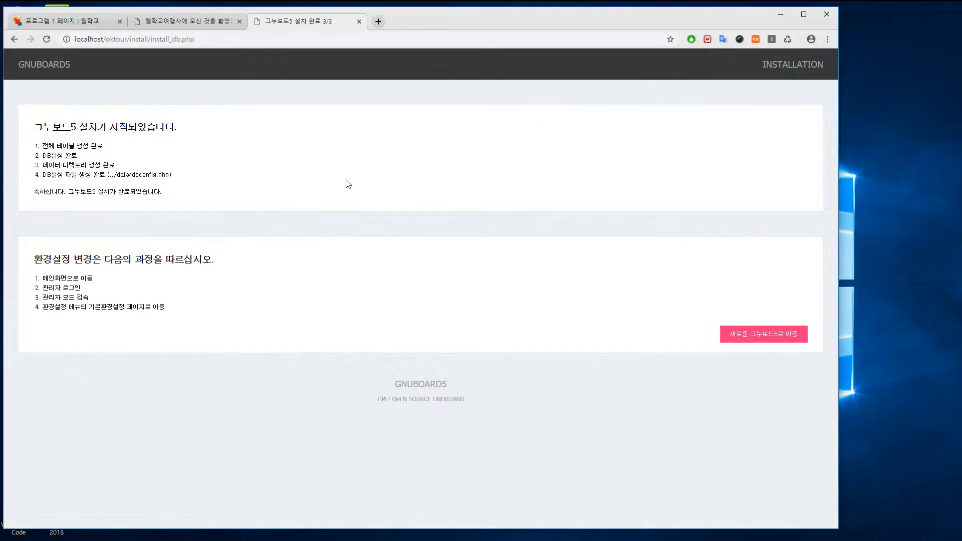
Open the newly installed GNUBOARD5 site and compare it with the travel demo tab
left_click(777, 337)
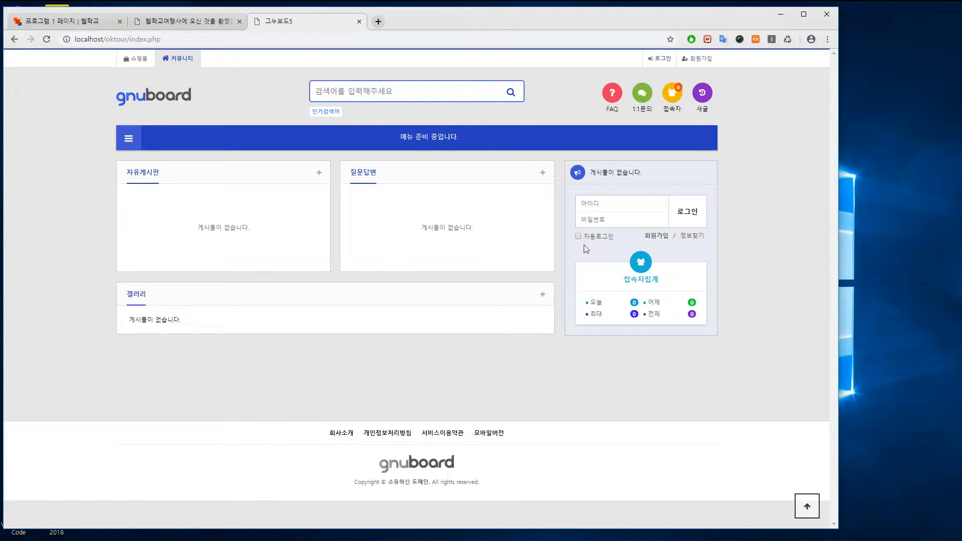
left_click(167, 21)
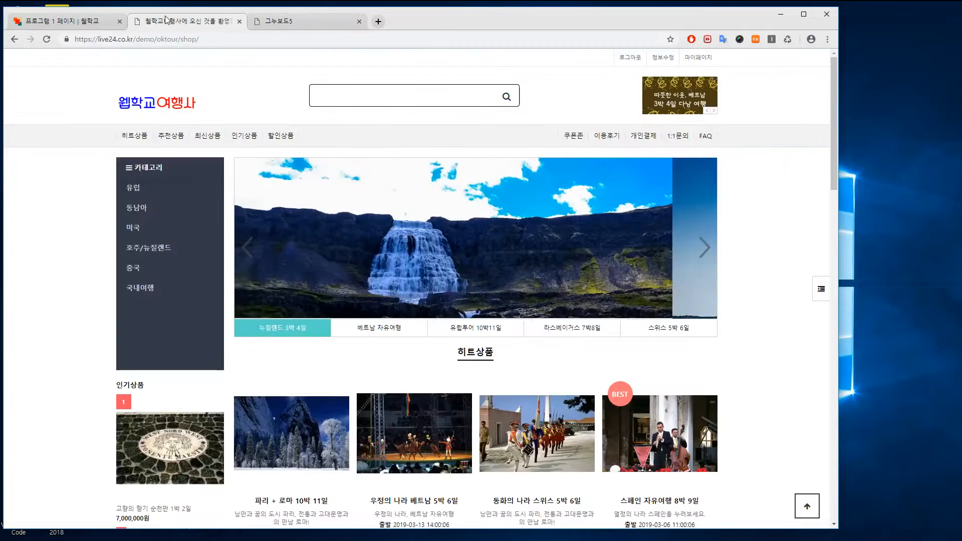
left_click(283, 22)
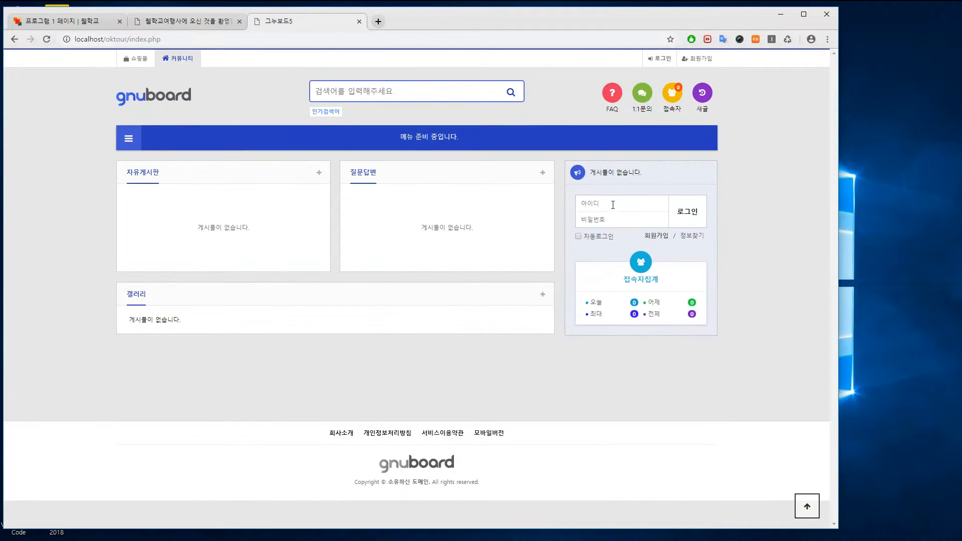
Log in with the admin ID and password, then enter the 관리자 area
left_click(645, 207)
type("admin")
key("Tab")
type("123")
left_click(695, 215)
left_click(652, 225)
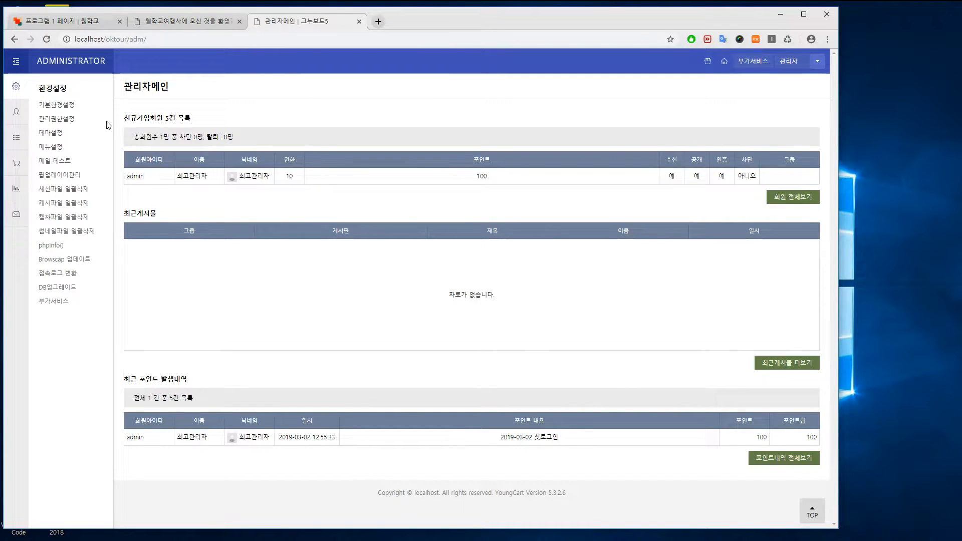
Set the site title to '웹학교여행사에 오신 것을 환영합니다.' and the sender name to 웹학교여행사
left_click(53, 106)
double_click(249, 172)
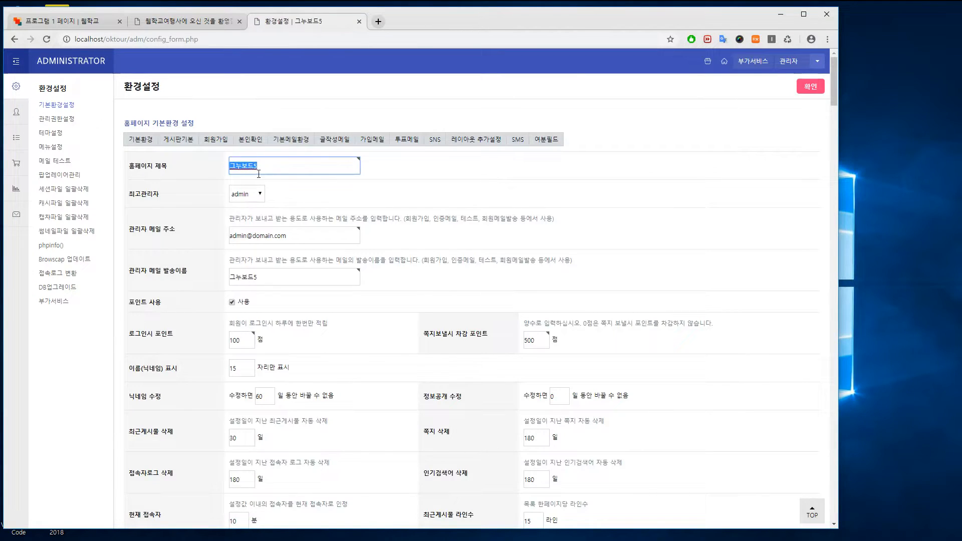
type("우")
type("학교여행")
type("사에")
left_click_drag(269, 168, 239, 168)
double_click(288, 285)
type("웹학교여행사")
left_click(422, 293)
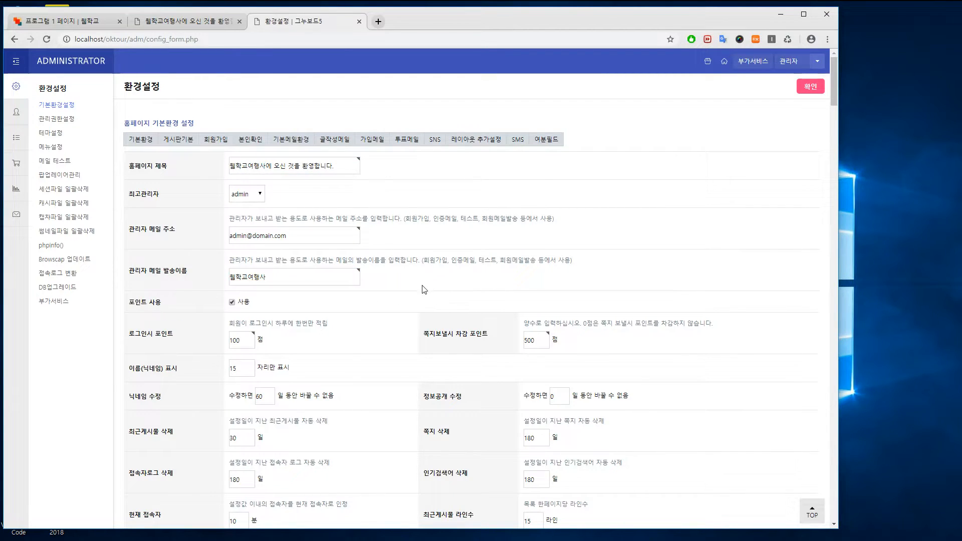
Set the PC and mobile member skins to (테마) basic
scroll(411, 331, "down", 15)
scroll(411, 331, "down", 9)
scroll(402, 314, "up", 4)
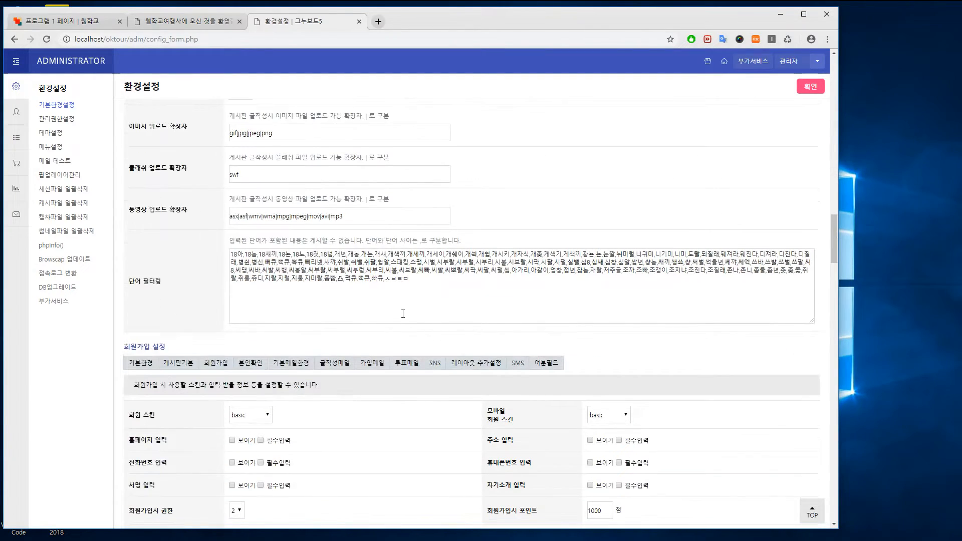
scroll(403, 314, "up", 3)
scroll(403, 314, "down", 5)
left_click(250, 315)
left_click(260, 336)
left_click(609, 315)
left_click(612, 336)
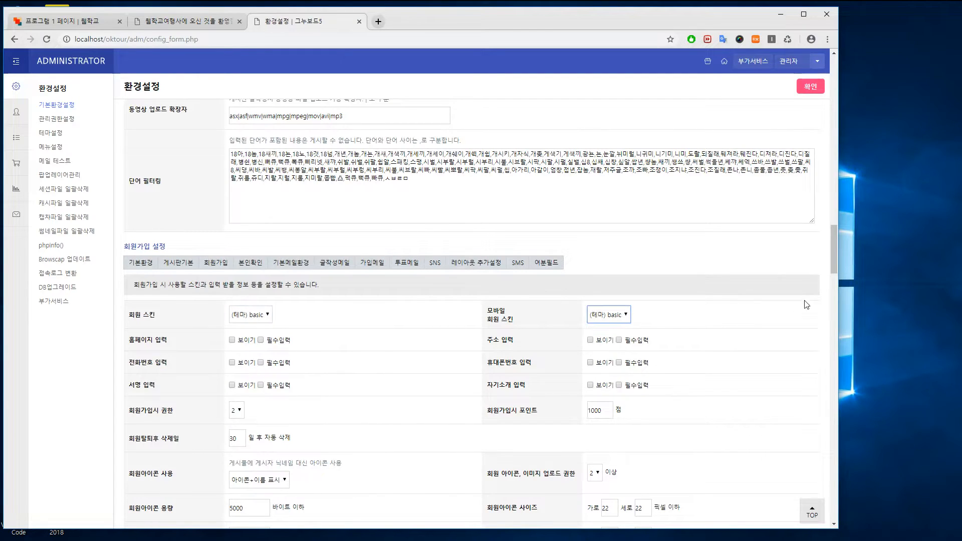
left_click_drag(835, 259, 829, 133)
Set the mobile latest-posts, search, visitor and FAQ skins to (테마) basic
left_click(545, 180)
left_click(551, 204)
left_click(545, 208)
left_click(545, 230)
left_click(545, 236)
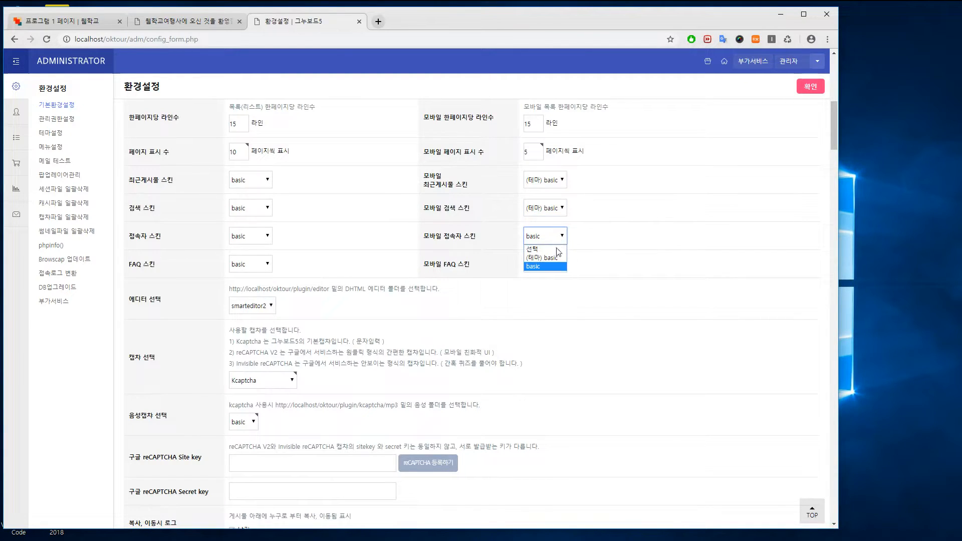
left_click(546, 258)
left_click(545, 264)
left_click(546, 286)
Set the PC FAQ, visitor, search and latest-posts skins to (테마) basic and save
left_click(253, 264)
left_click(248, 286)
left_click(251, 236)
left_click(248, 258)
left_click(250, 208)
left_click(251, 230)
left_click(255, 181)
left_click(259, 203)
left_click(814, 88)
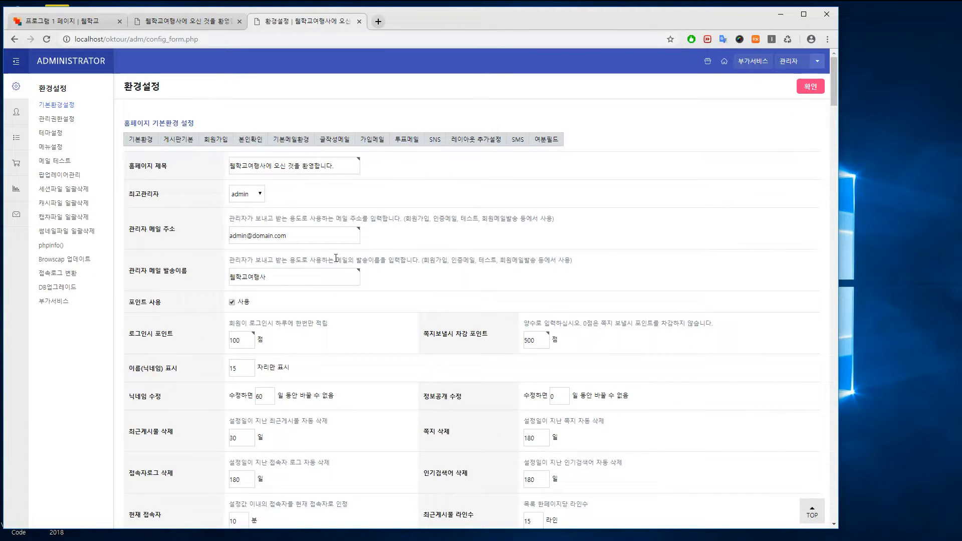
left_click(51, 132)
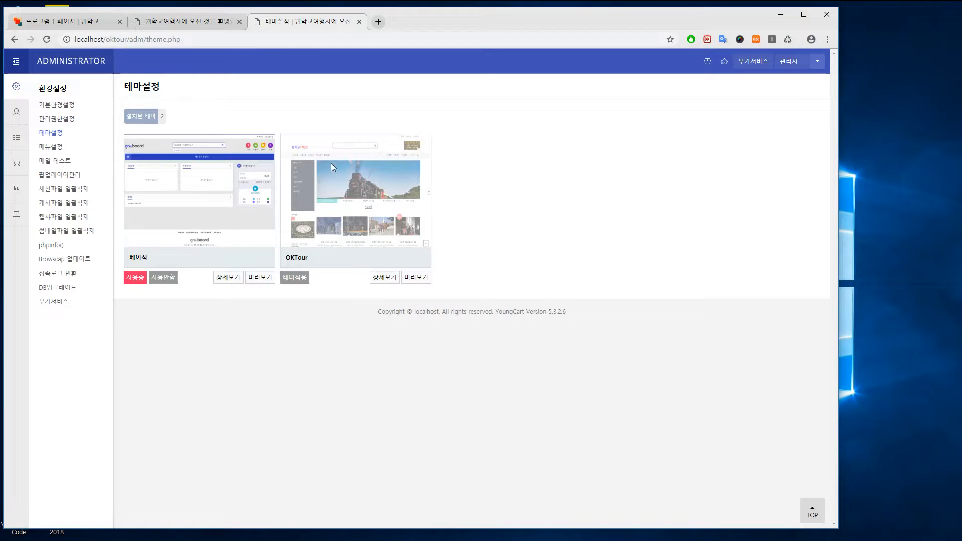
Apply the OKTour theme, preview the still-empty shop front page, and return to 테마설정
left_click(295, 278)
left_click(474, 98)
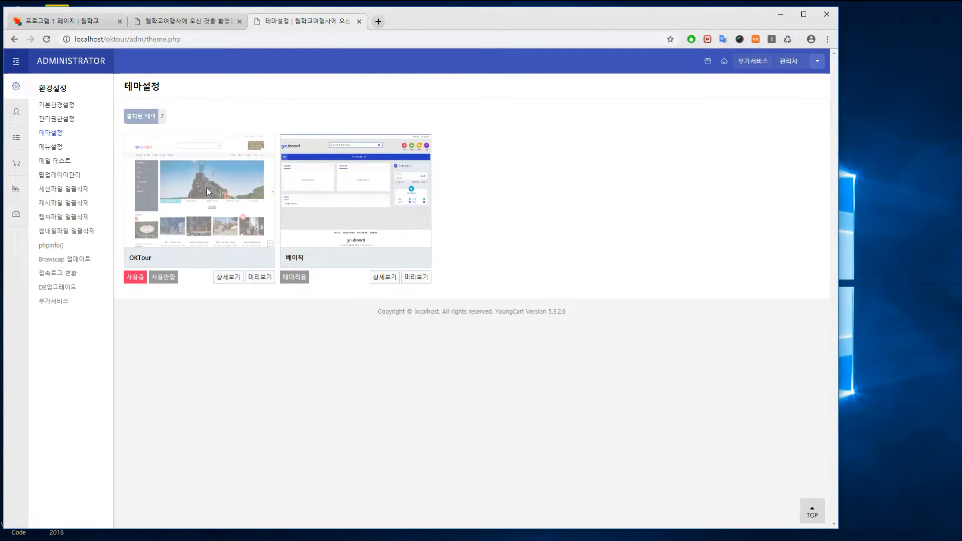
left_click(708, 61)
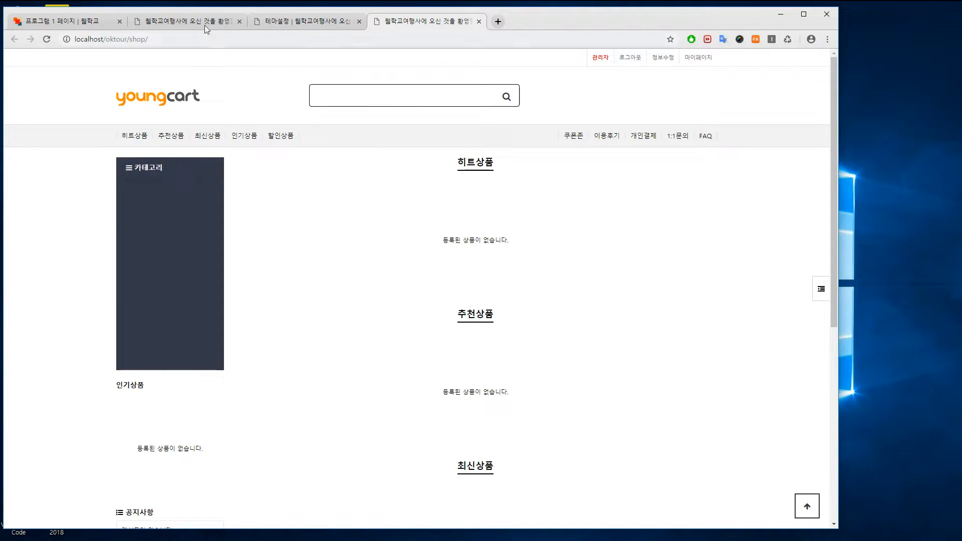
left_click(308, 21)
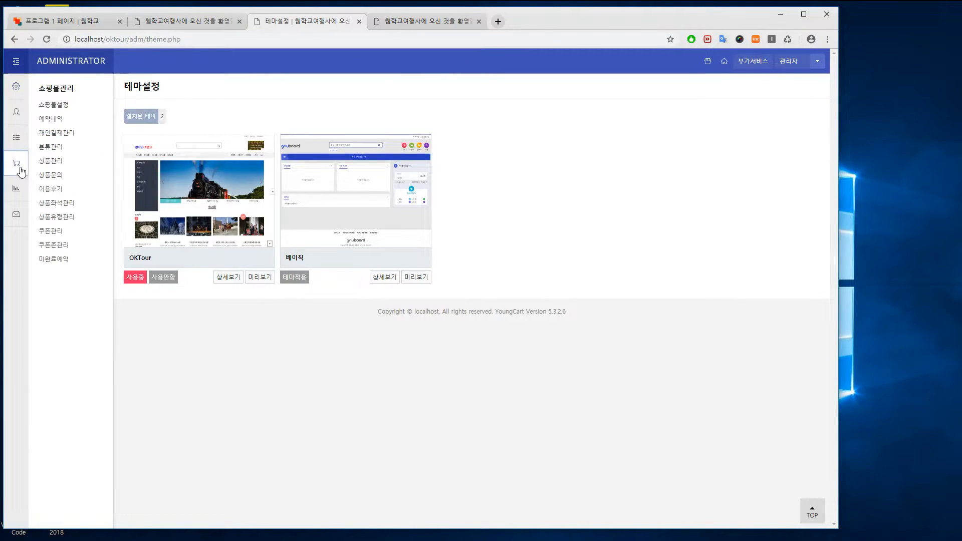
In 쇼핑몰설정, set the company name to 웹학교여행사 and enter the representative's name
left_click(54, 105)
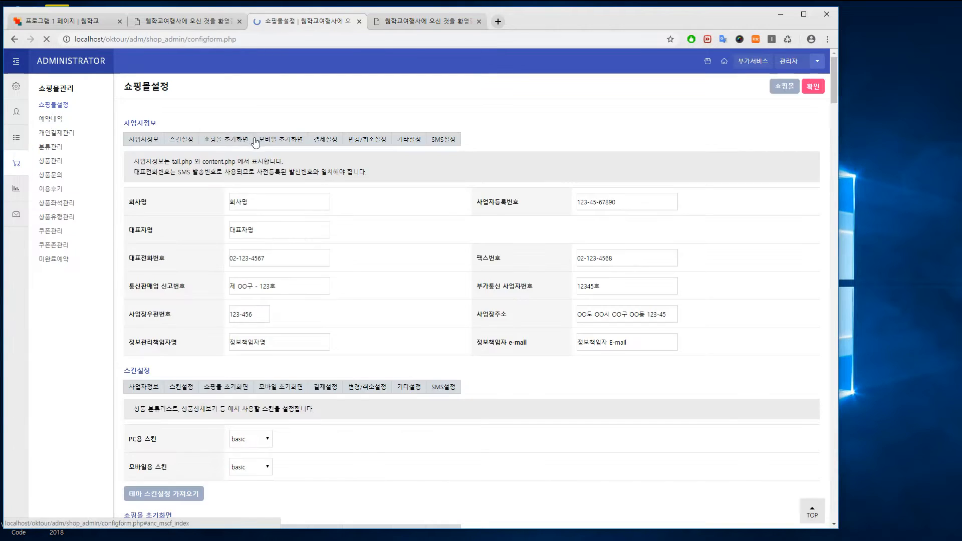
type("웹")
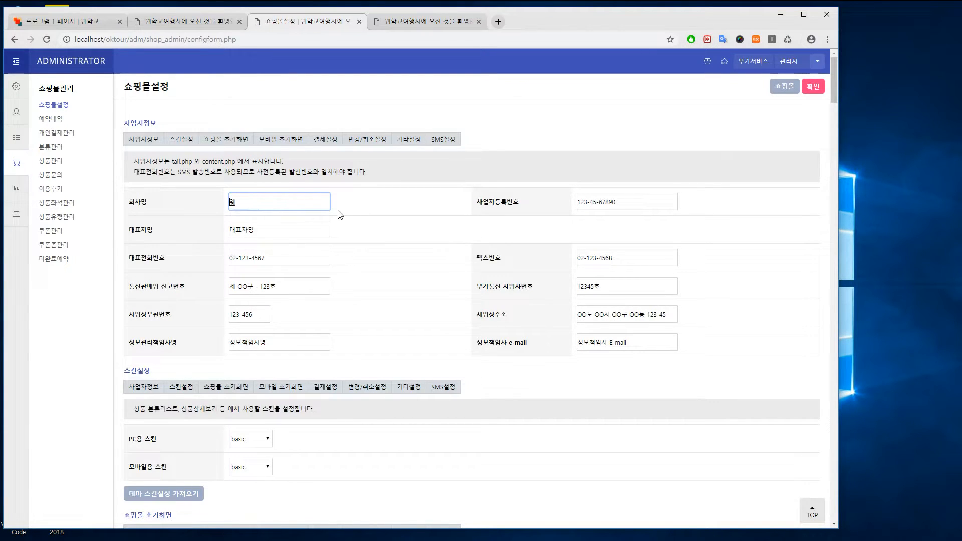
type("학교여행사")
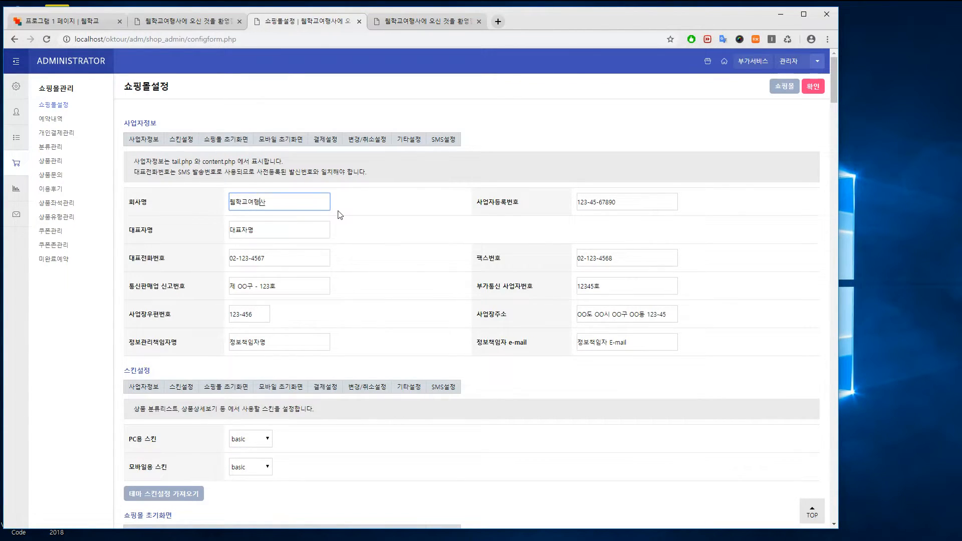
left_click_drag(269, 234, 230, 234)
type("홍길동")
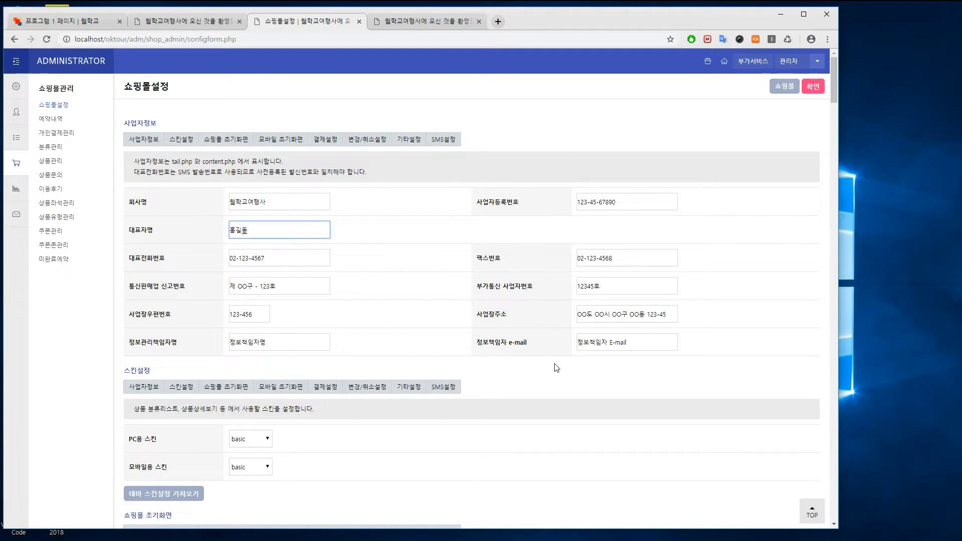
scroll(556, 368, "down", 4)
scroll(268, 243, "up", 1)
Set the shop's PC and mobile skins to (테마) basic
left_click(266, 262)
left_click(261, 275)
left_click(262, 290)
left_click(248, 303)
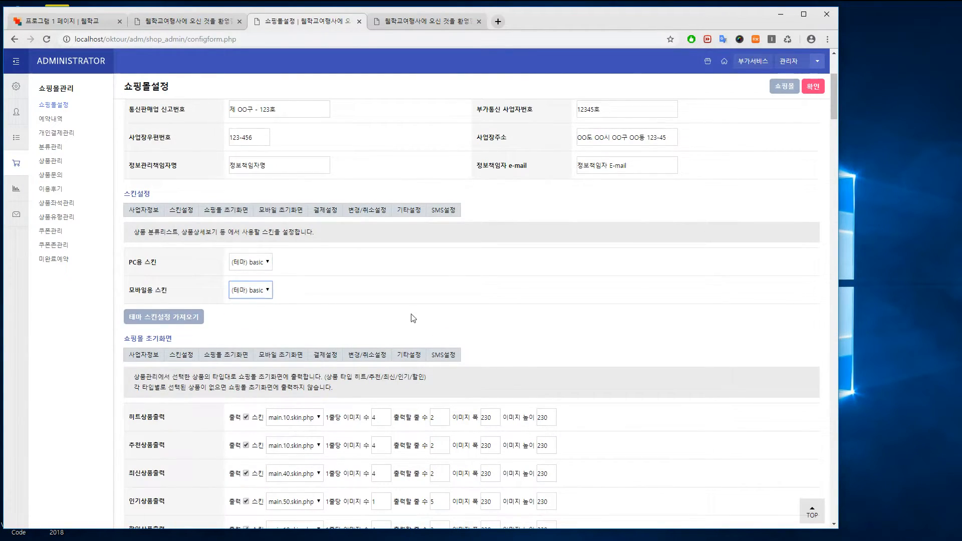
left_click_drag(837, 109, 827, 173)
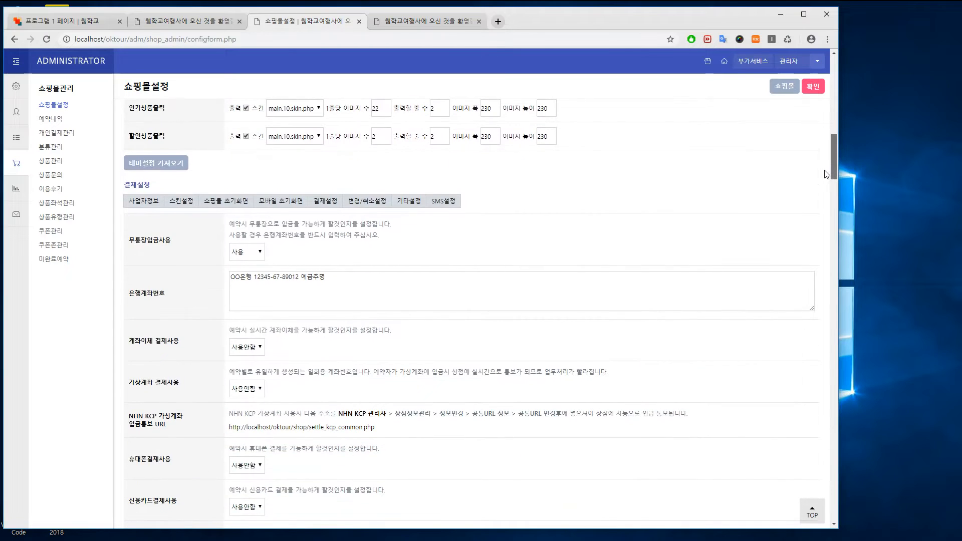
scroll(643, 219, "down", 2)
Enable account-transfer and virtual-account payments and save the shop settings
left_click(253, 252)
left_click_drag(253, 274, 252, 288)
left_click(248, 294)
left_click(256, 316)
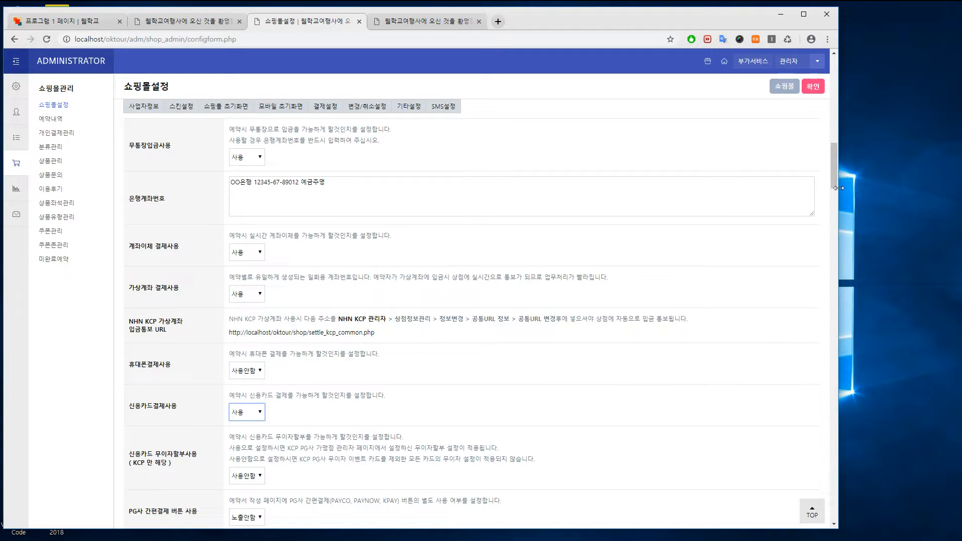
left_click_drag(835, 177, 828, 133)
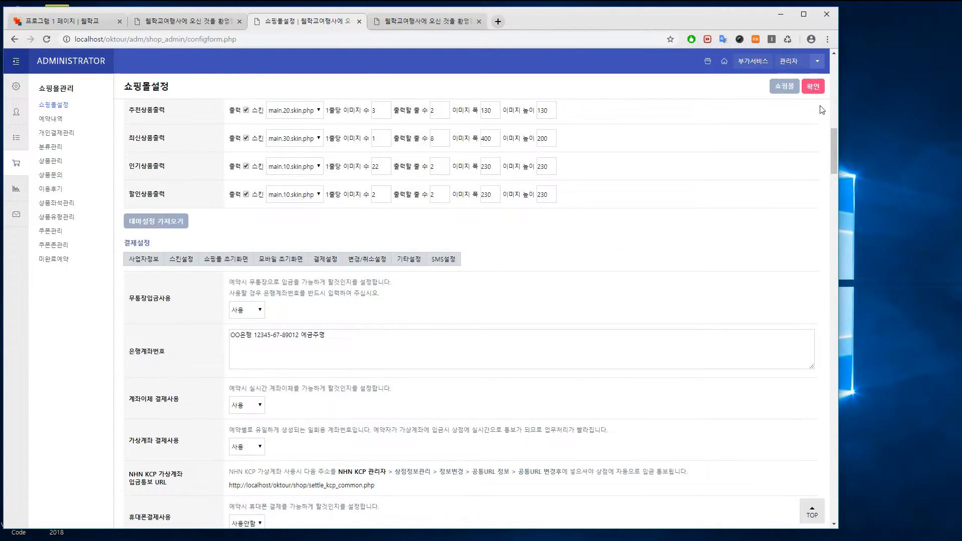
left_click(814, 86)
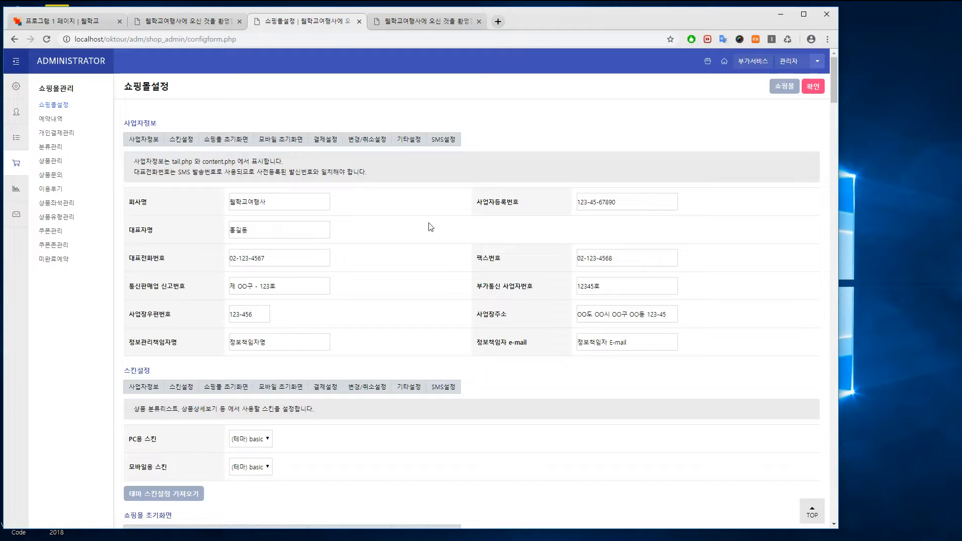
left_click(54, 148)
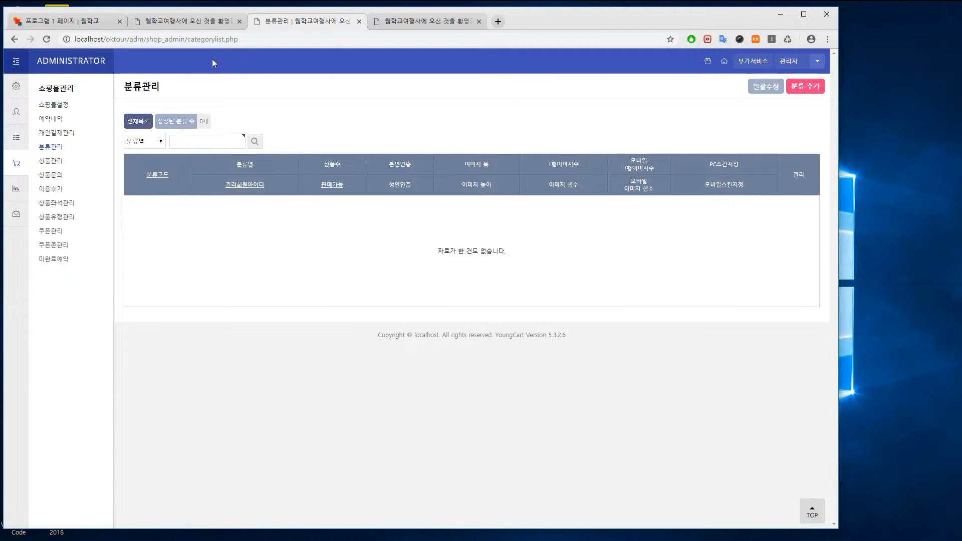
Create top-level category 미국 with (테마) basic PC and mobile skins
left_click(189, 22)
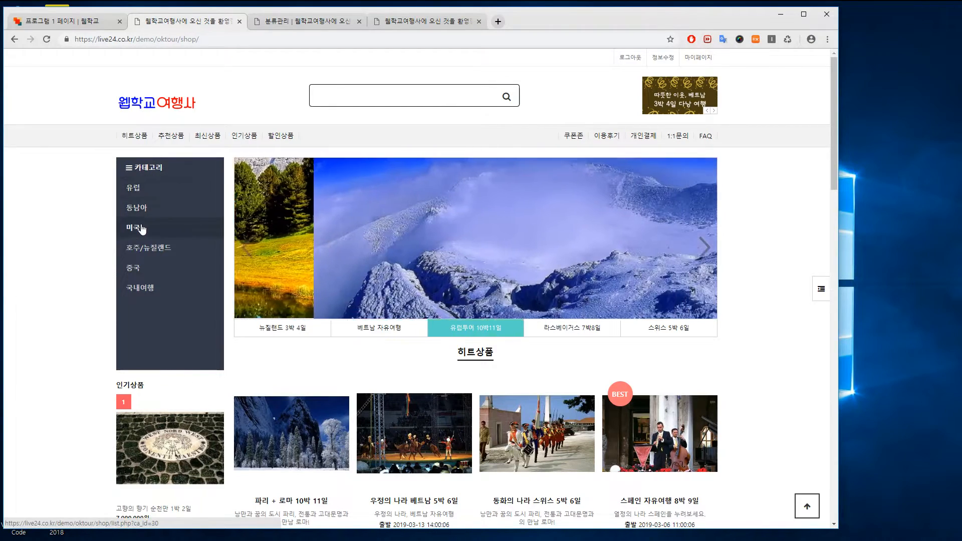
left_click(300, 22)
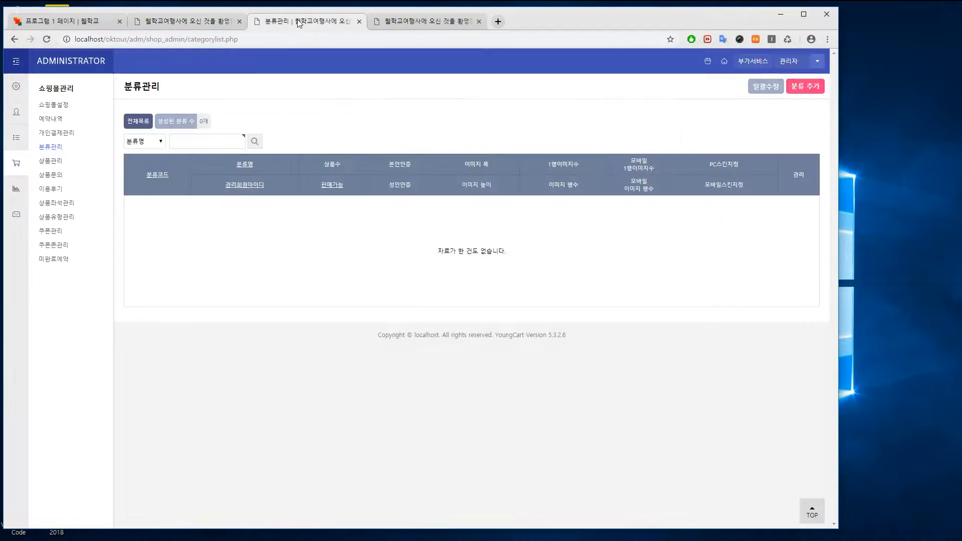
left_click(805, 87)
left_click(306, 261)
type("미국")
left_click(265, 371)
left_click(256, 393)
left_click(258, 399)
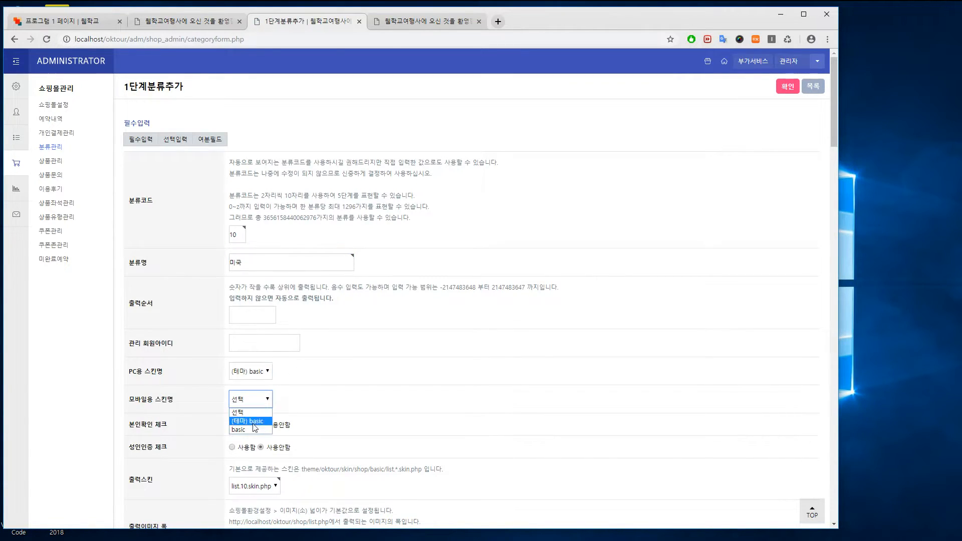
left_click(253, 426)
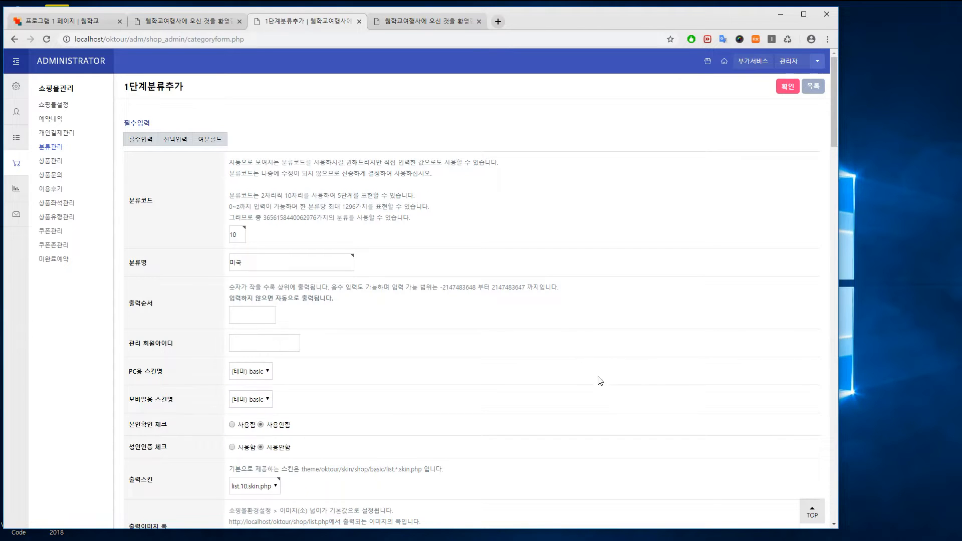
left_click(788, 86)
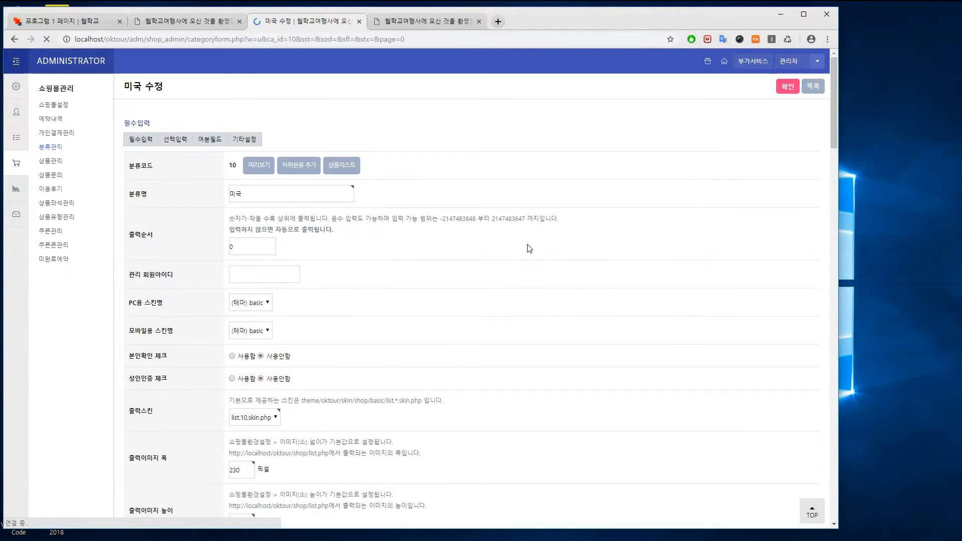
left_click(813, 87)
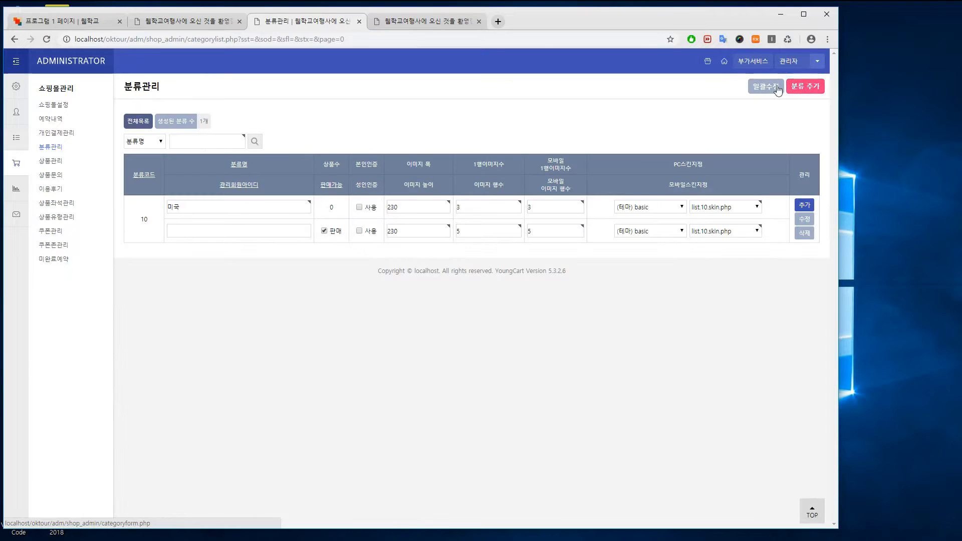
Create category 동남아 with (테마) basic skins, then reload the shop front to show both
left_click(802, 86)
left_click(297, 262)
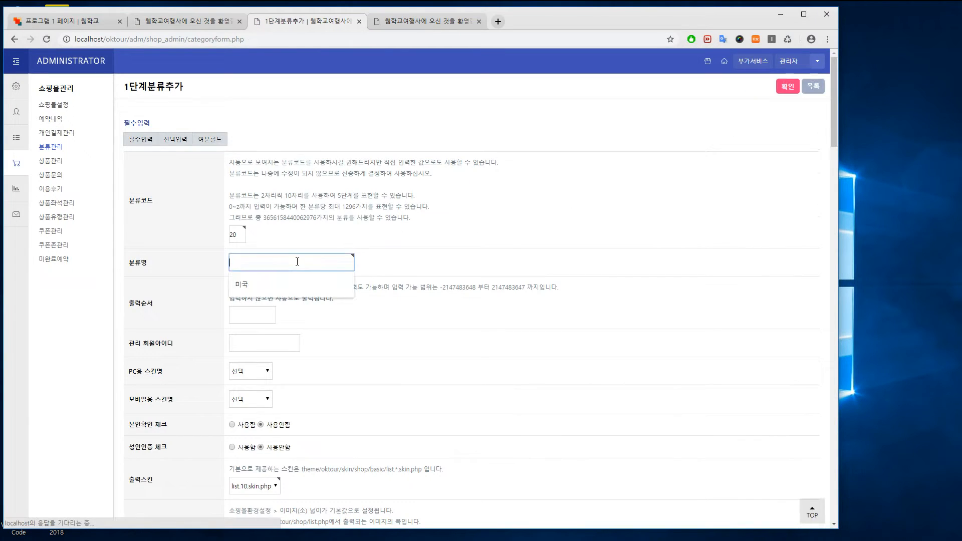
type("ㄷ")
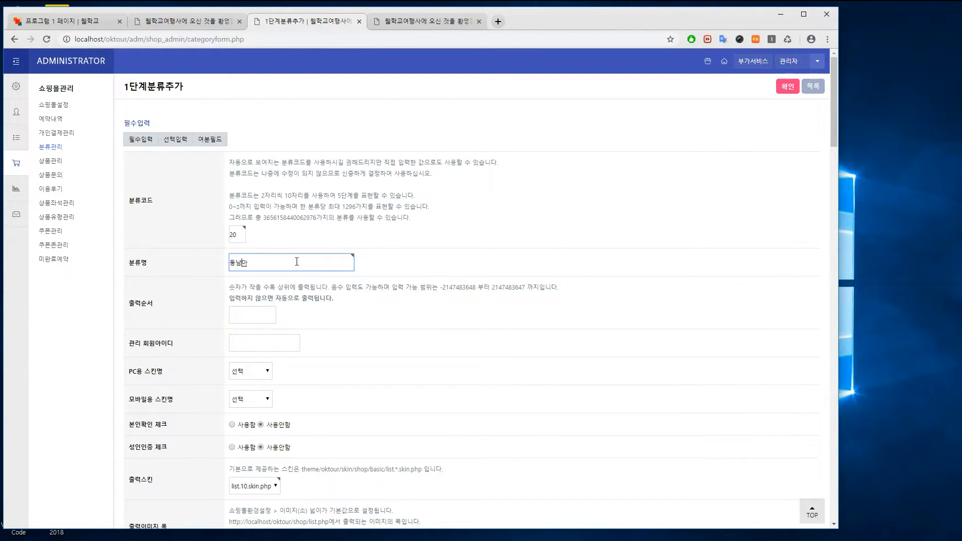
type("남아")
left_click(251, 371)
left_click(248, 393)
left_click(251, 400)
left_click(248, 421)
left_click(788, 86)
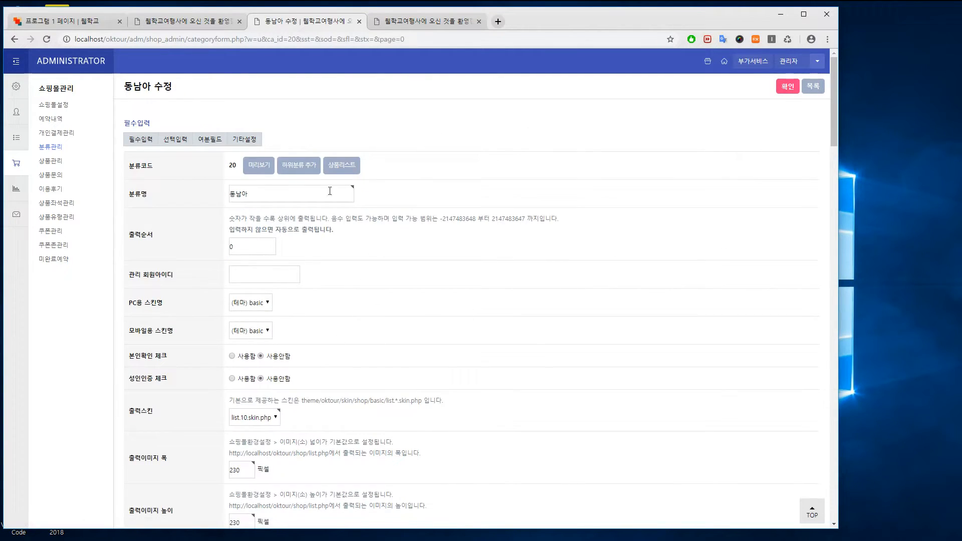
left_click(446, 21)
key("F5")
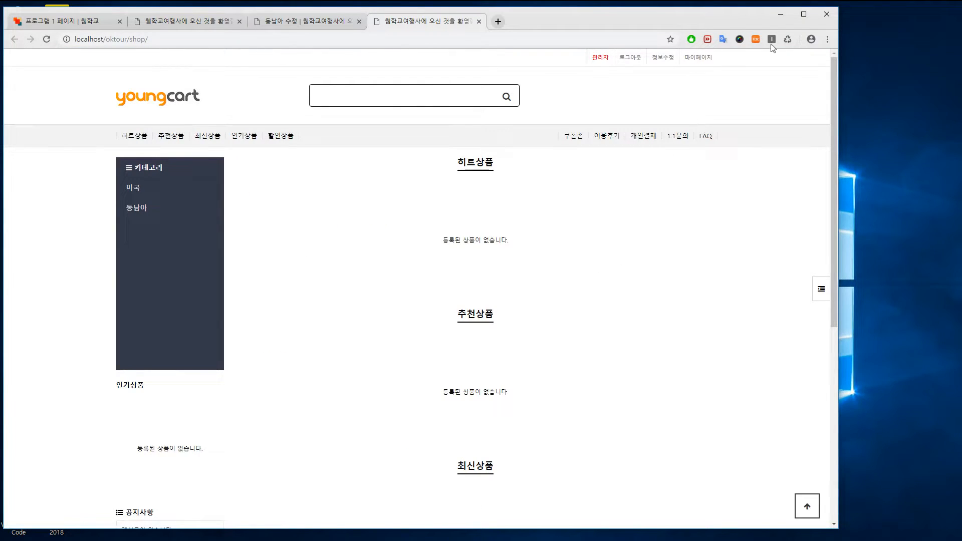
Reload the shop page, then open the admin 상품관리 list, which shows 0 products
left_click(787, 40)
left_click(291, 21)
left_click(55, 161)
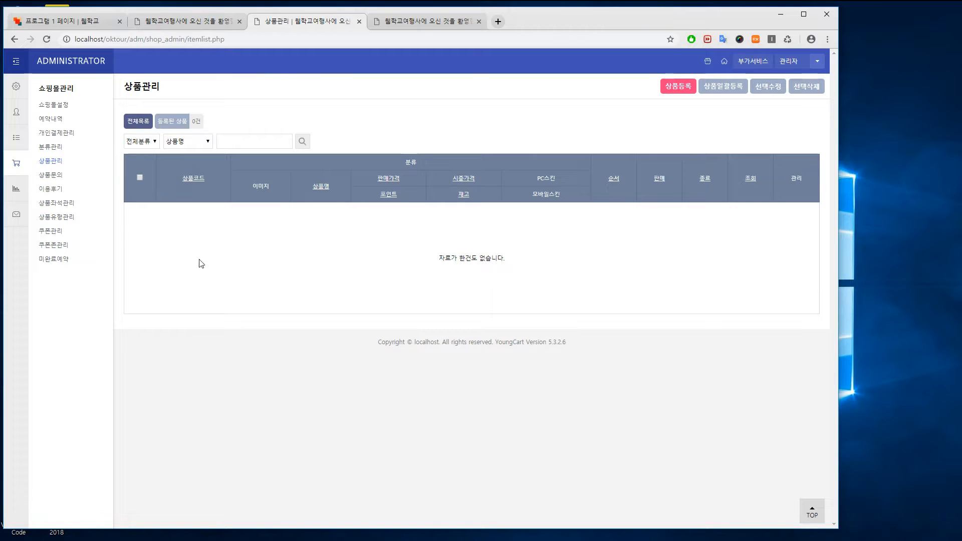
Start a new product and set its PC and mobile skins to the basic theme
left_click(679, 87)
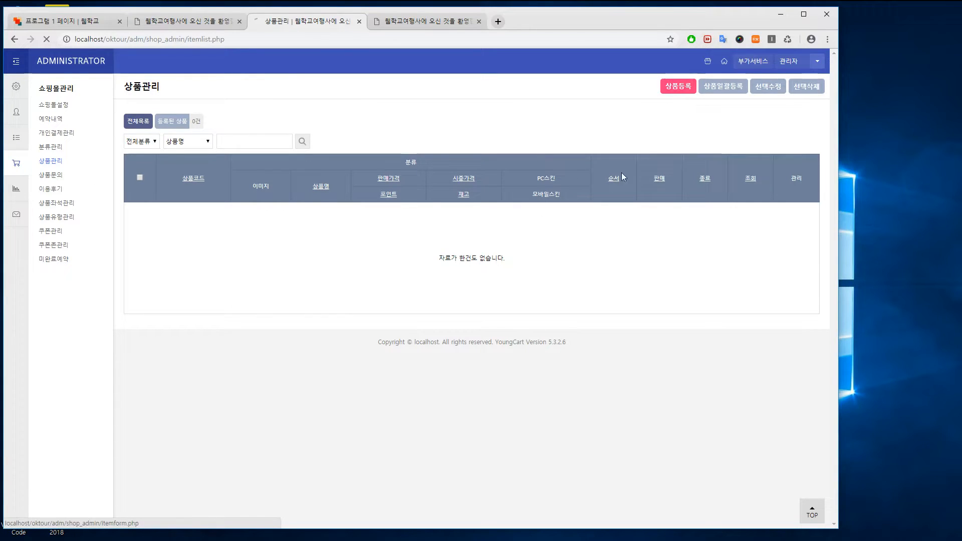
scroll(498, 338, "down", 3)
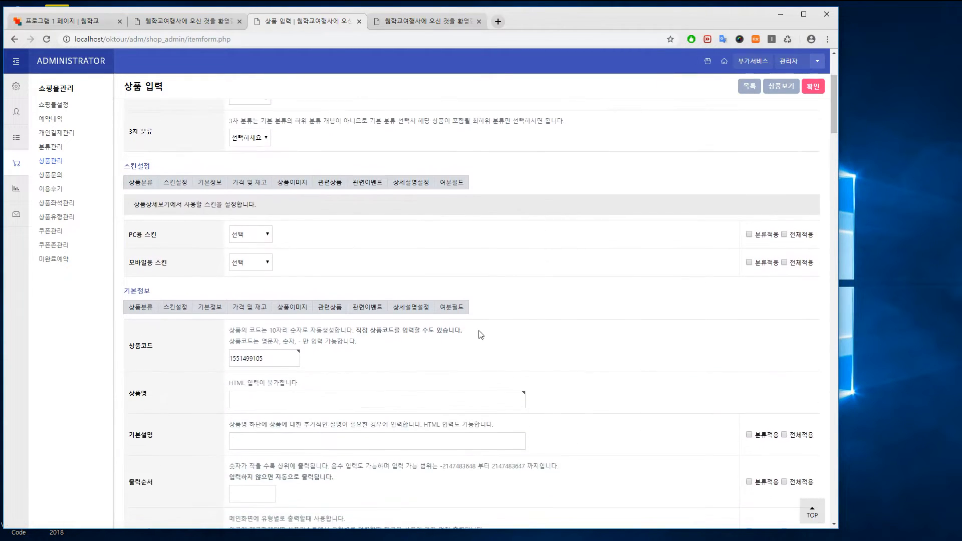
left_click(266, 235)
left_click(266, 261)
left_click(266, 265)
left_click(265, 281)
scroll(557, 340, "up", 3)
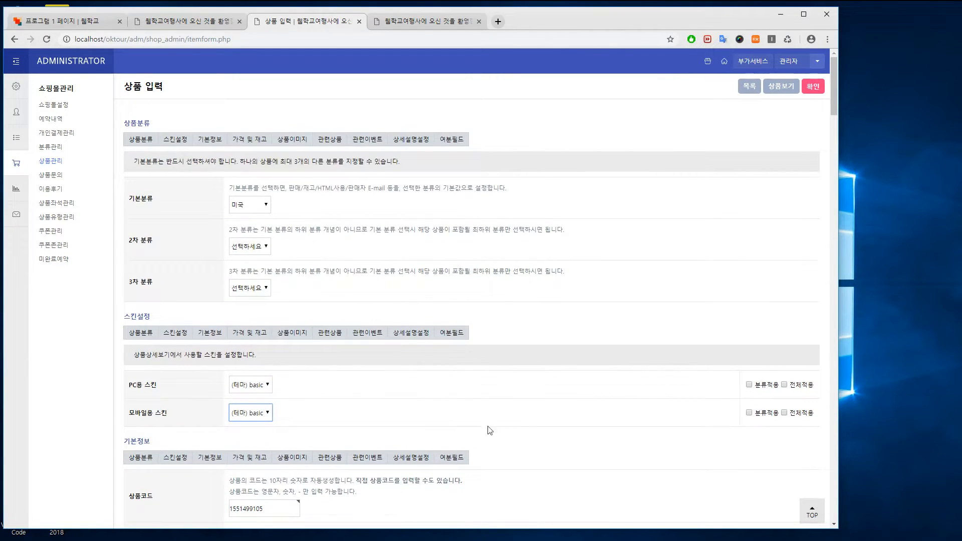
scroll(463, 413, "down", 4)
Name the product '워싱턴 자유여행 4박 5일' with description '미국의 수도를 자유롭게 여행합니다.'
left_click(470, 345)
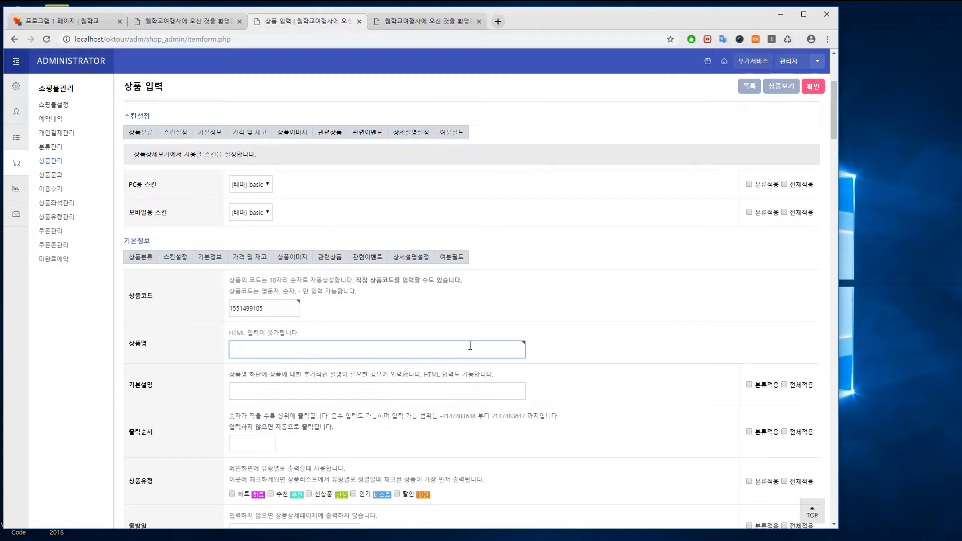
type("워실")
type("턴 자유")
type("여행 4박 5일")
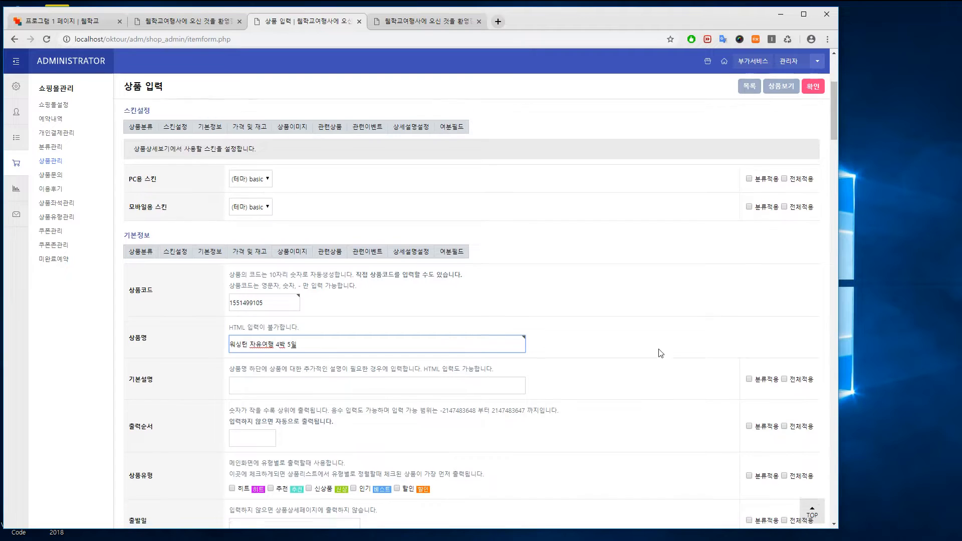
scroll(451, 326, "down", 2)
left_click(354, 291)
type("미국의 수도를 자유를게 여행합니다")
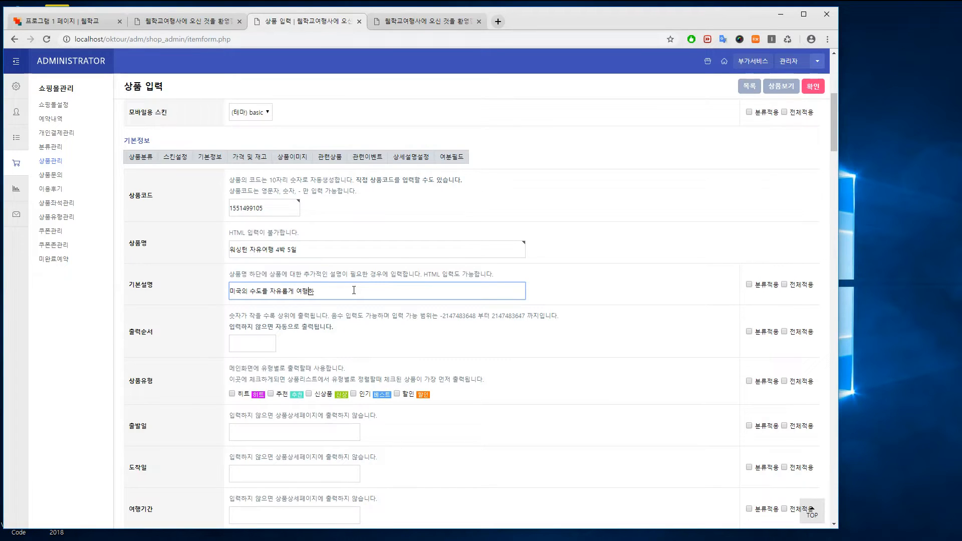
type(".")
Tick all five display types: 히트, 추천, 신상품, 인기 and 할인
scroll(354, 290, "down", 3)
left_click(232, 243)
left_click(271, 243)
left_click(308, 244)
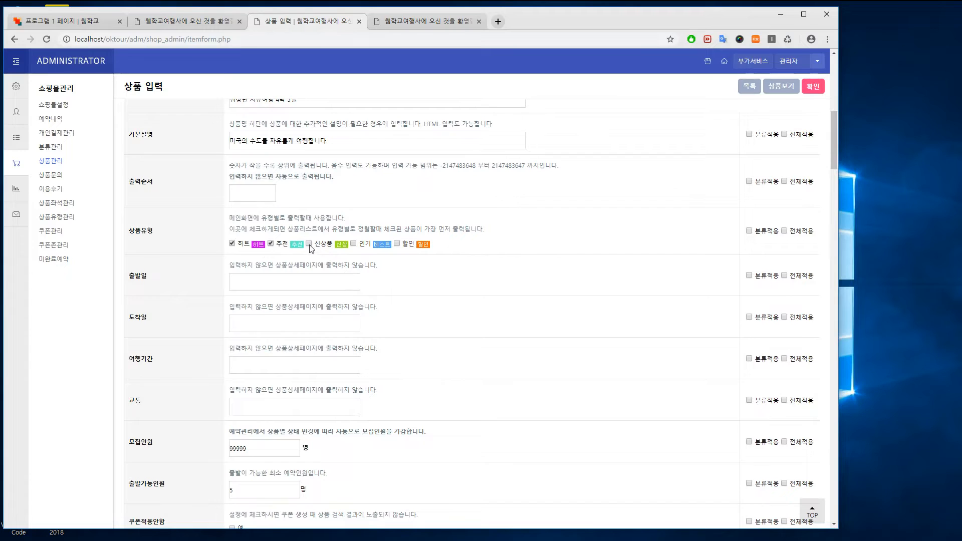
left_click(353, 243)
left_click(397, 243)
left_click(311, 281)
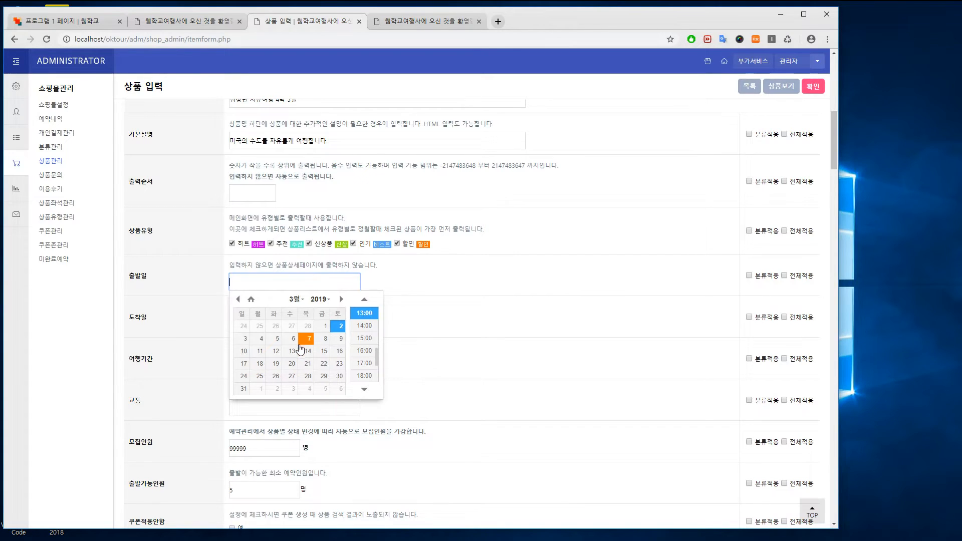
Pick March 6 at 16:00 for 출발일 and March 10 at 16:00 for 도착일
left_click(293, 339)
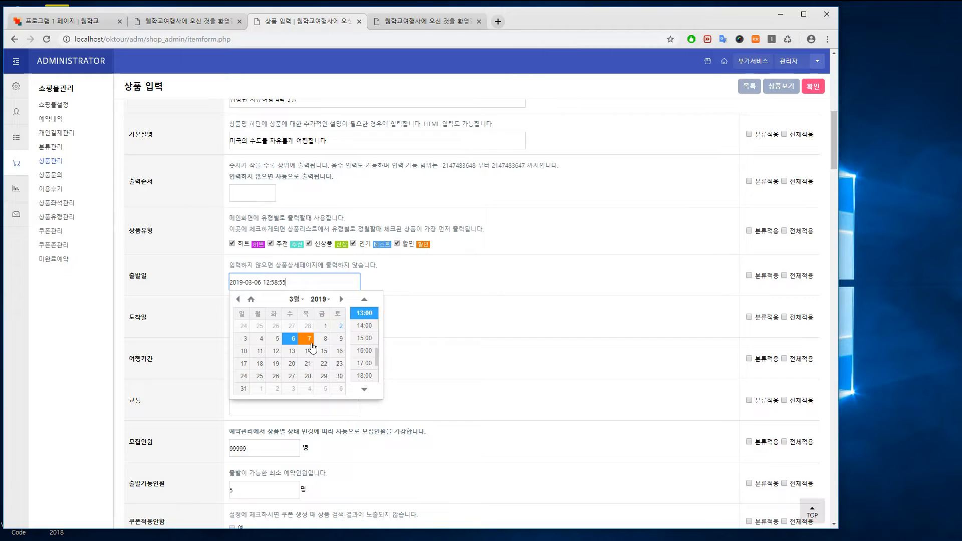
left_click(365, 351)
left_click(277, 326)
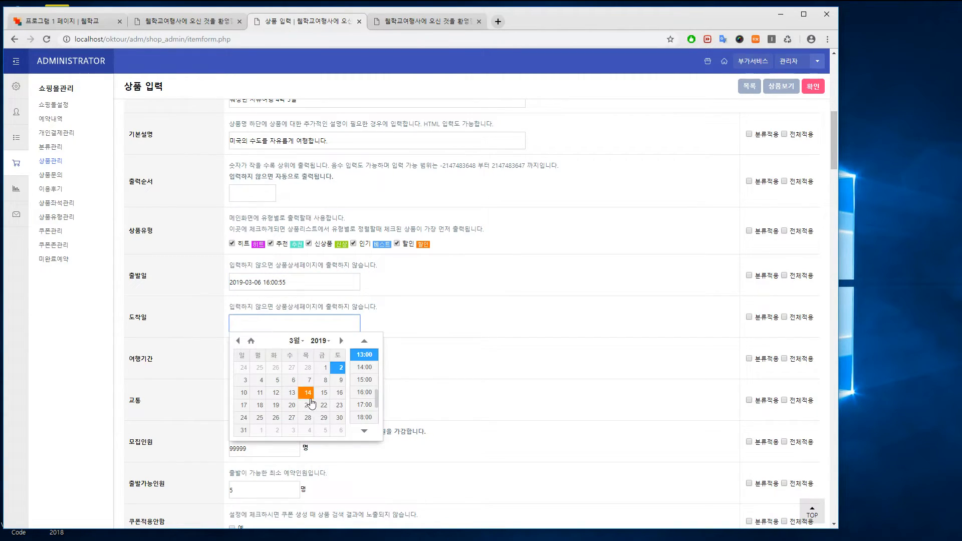
left_click(307, 405)
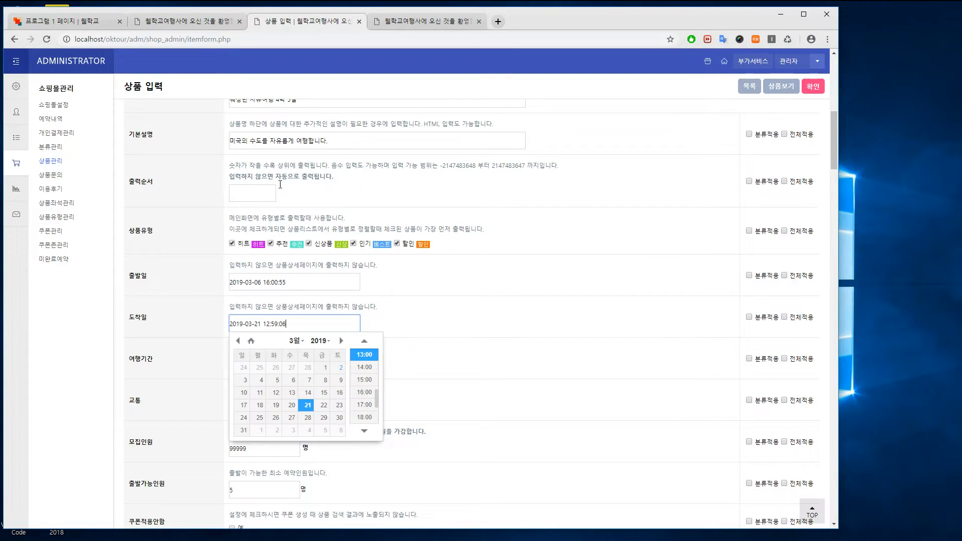
scroll(345, 184, "up", 1)
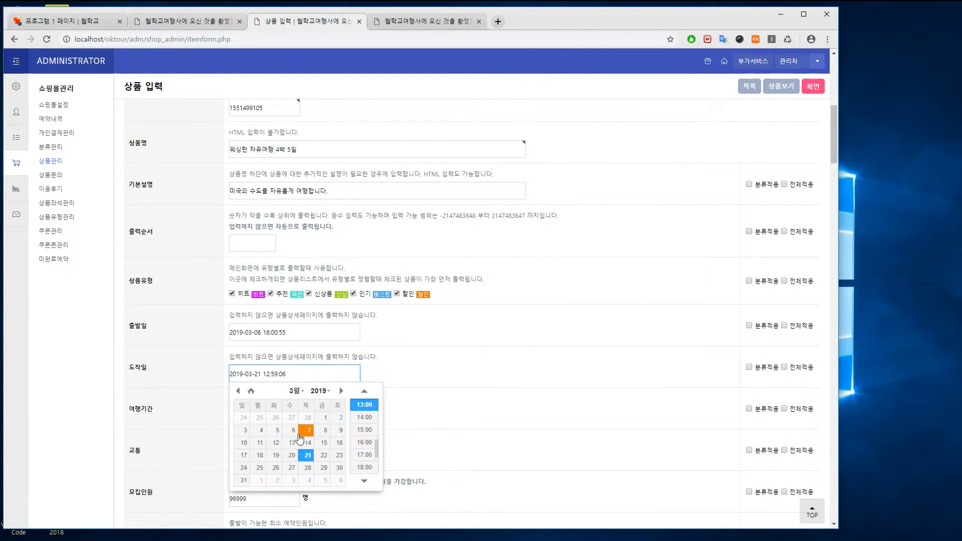
left_click(245, 443)
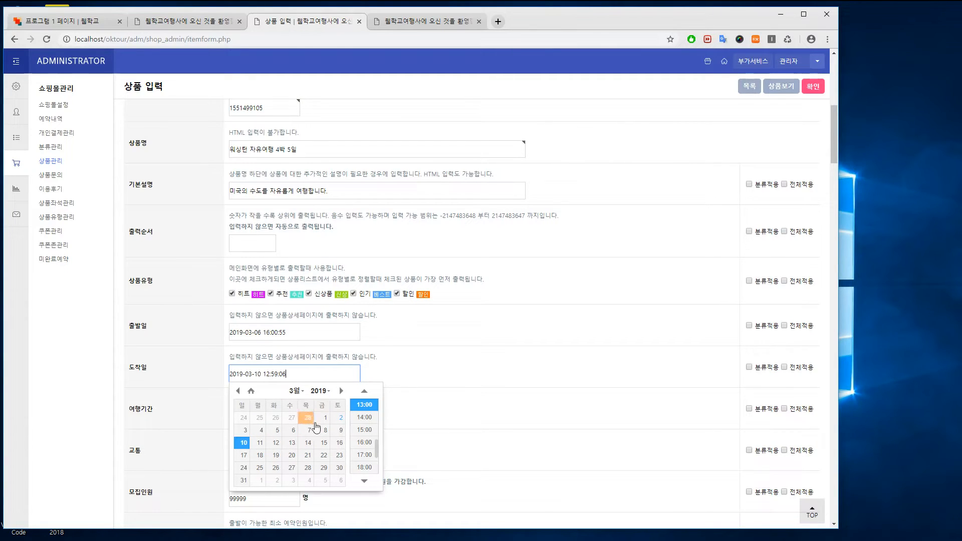
left_click(364, 443)
left_click(353, 417)
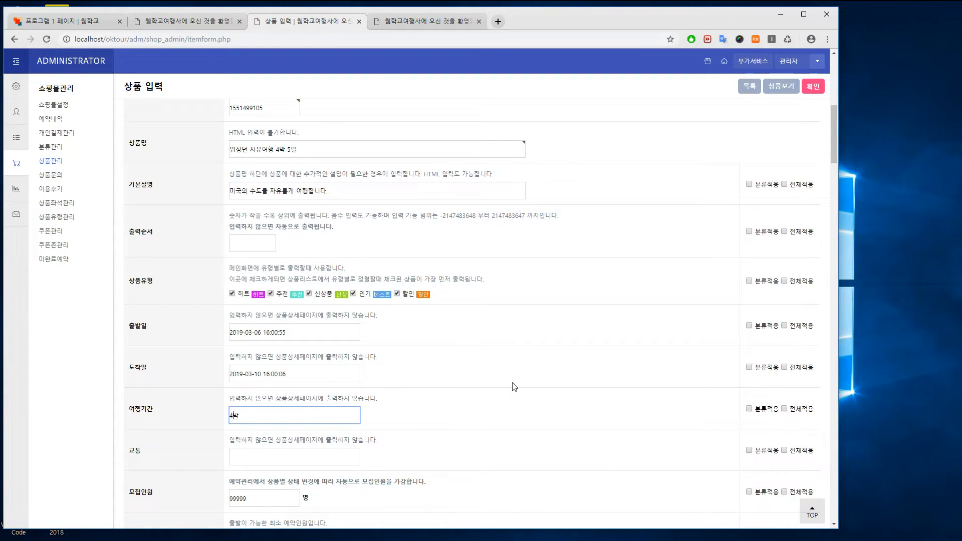
Enter 여행기간 '4박 5일' and 교통 '아시아나 항공'
type("4박 5일")
key("Tab")
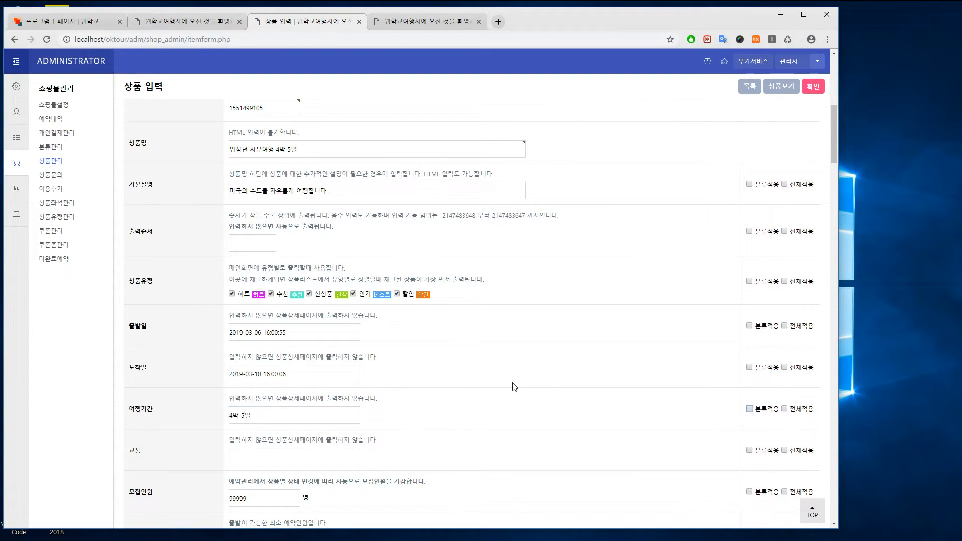
scroll(507, 404, "down", 3)
left_click(339, 303)
type("아시아나 항공")
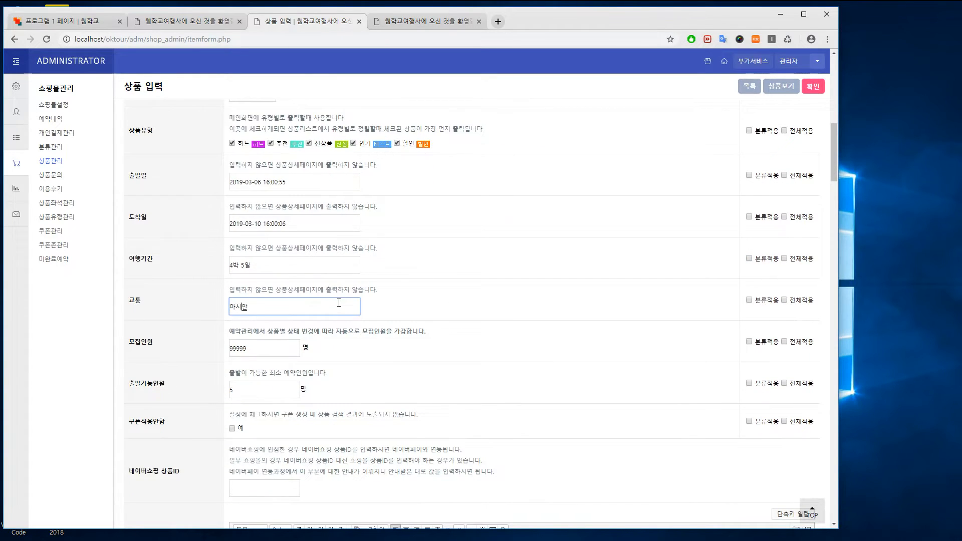
key("Tab")
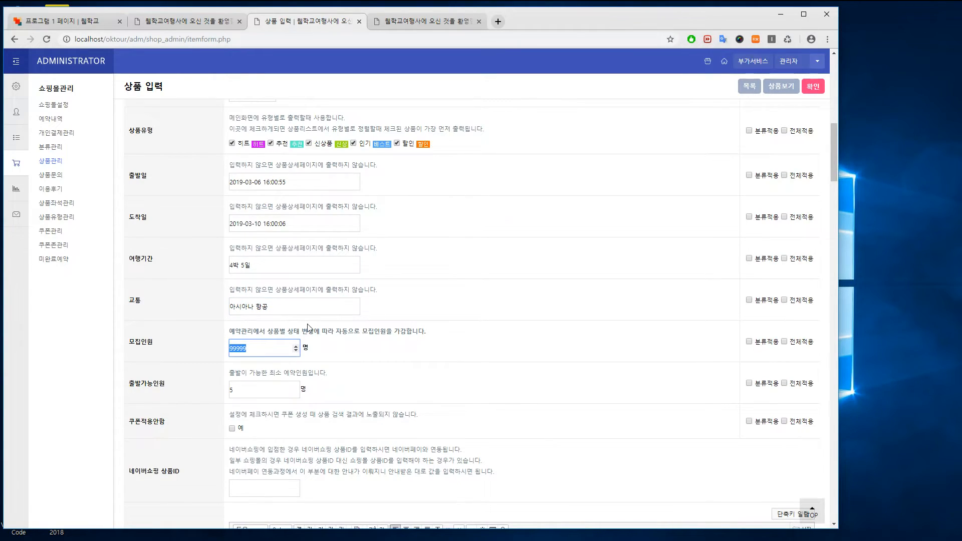
Set 모집인원 to 40 and keep 출발가능인원 at 5
type("40")
left_click(481, 375)
scroll(477, 361, "down", 3)
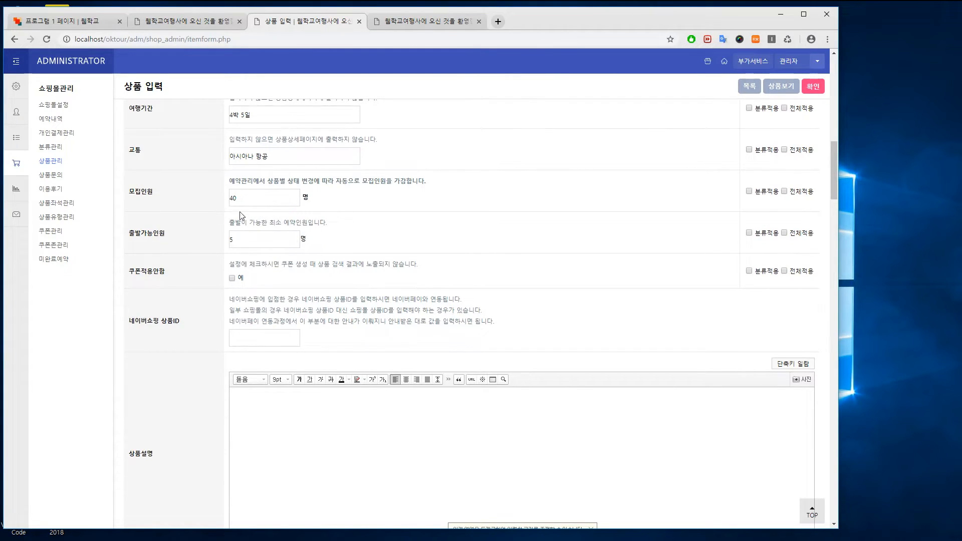
left_click_drag(239, 239, 228, 242)
left_click(461, 404)
Finish typing the 일정표 itinerary with day lines 1일차 through 5일차
scroll(508, 357, "down", 4)
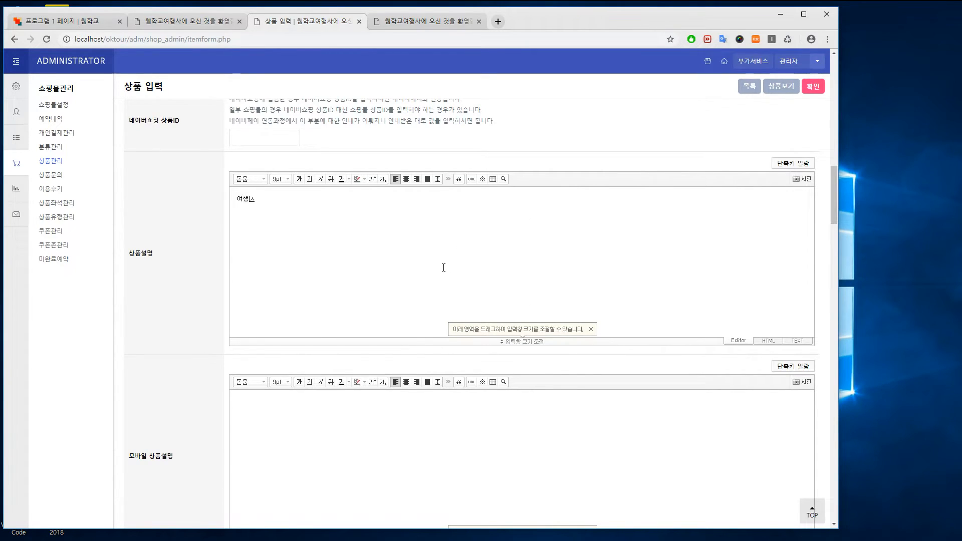
type("여행상품은 .....")
scroll(457, 407, "down", 3)
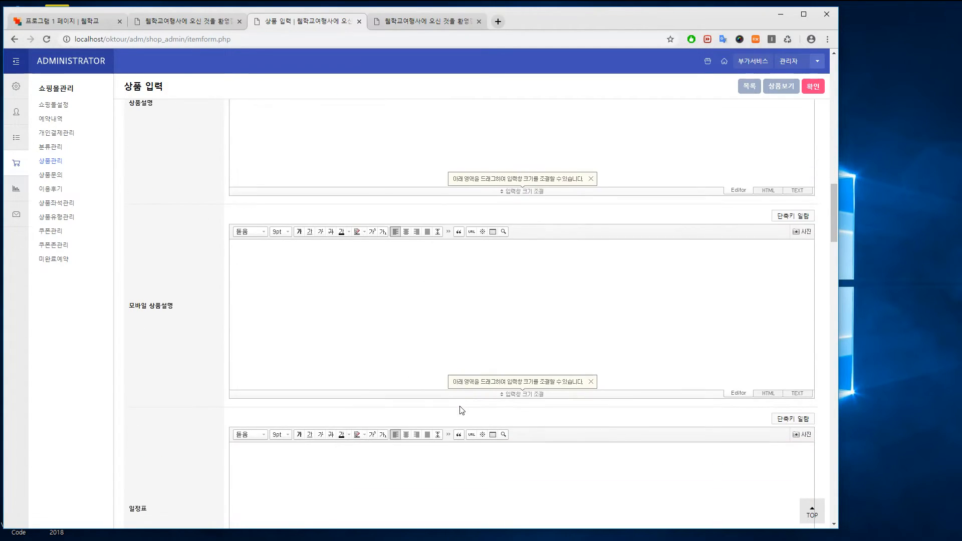
scroll(460, 406, "up", 1)
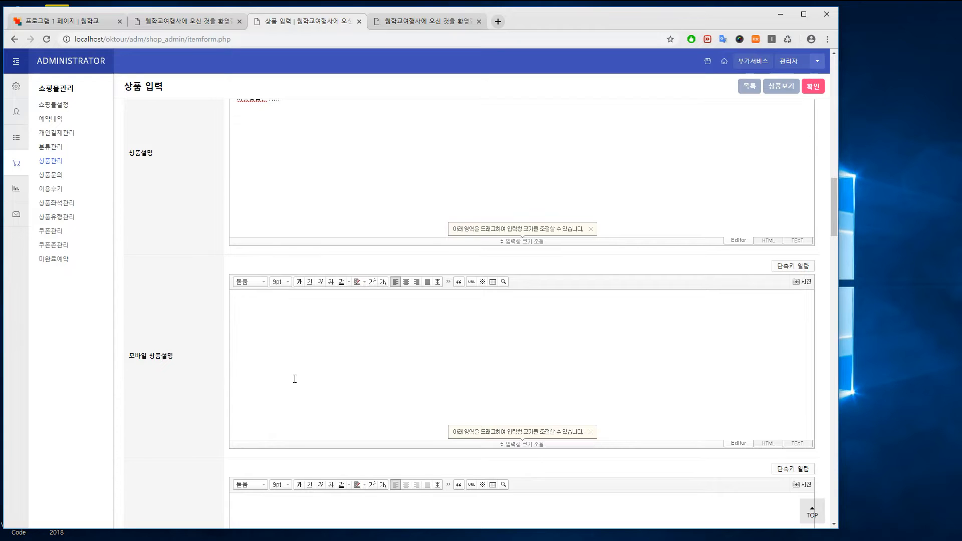
scroll(337, 359, "down", 4)
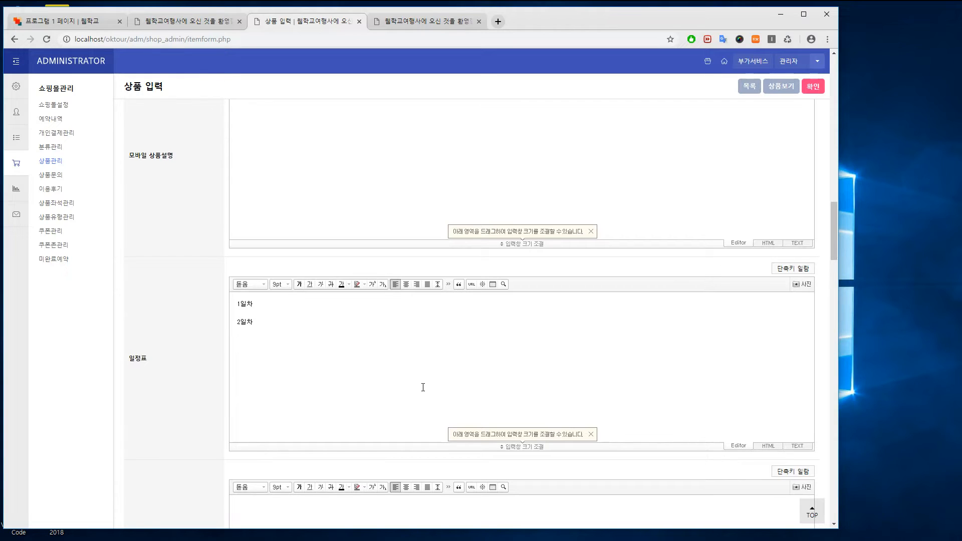
type("일차")
Copy the whole itinerary into the 모바일 일정표 editor
key("ctrl+a")
key("ctrl+c")
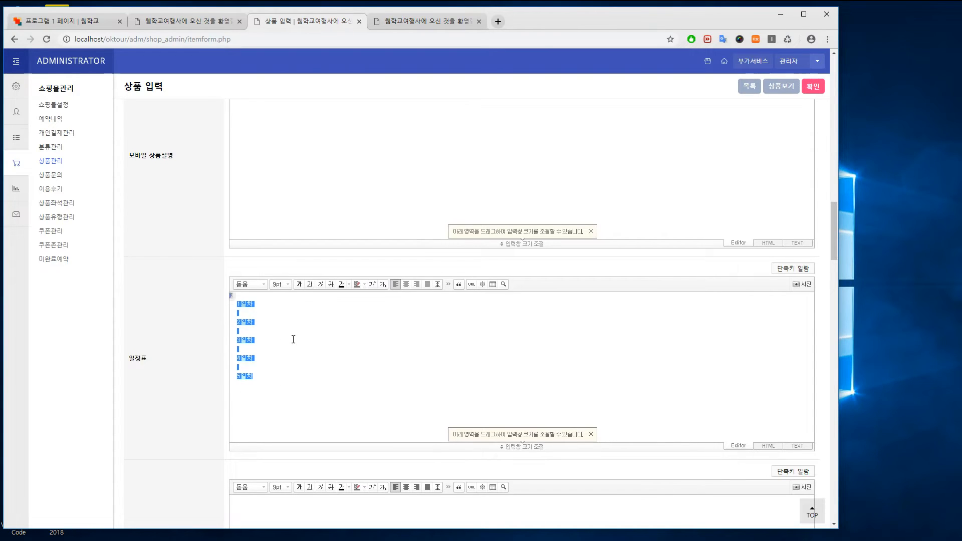
scroll(303, 343, "down", 1)
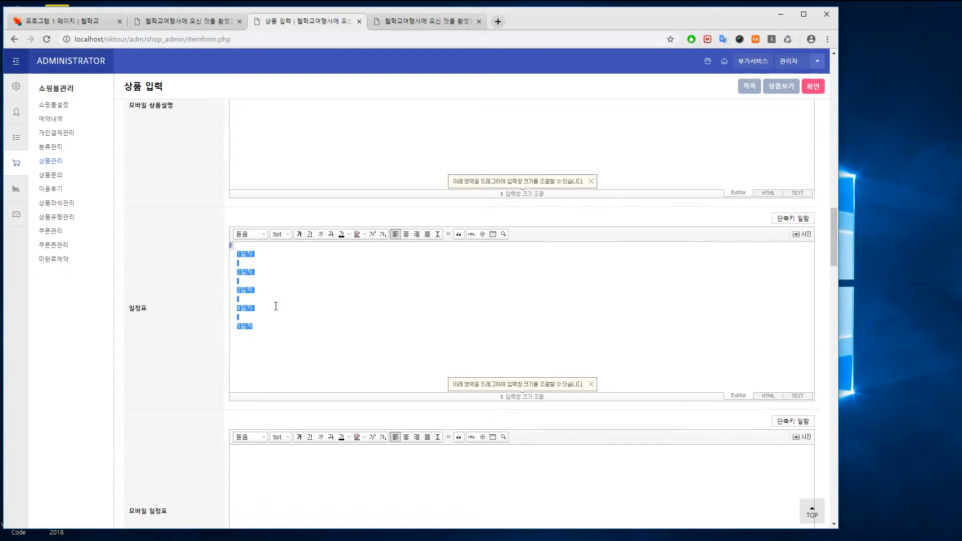
scroll(359, 285, "down", 2)
left_click(318, 389)
key("ctrl+v")
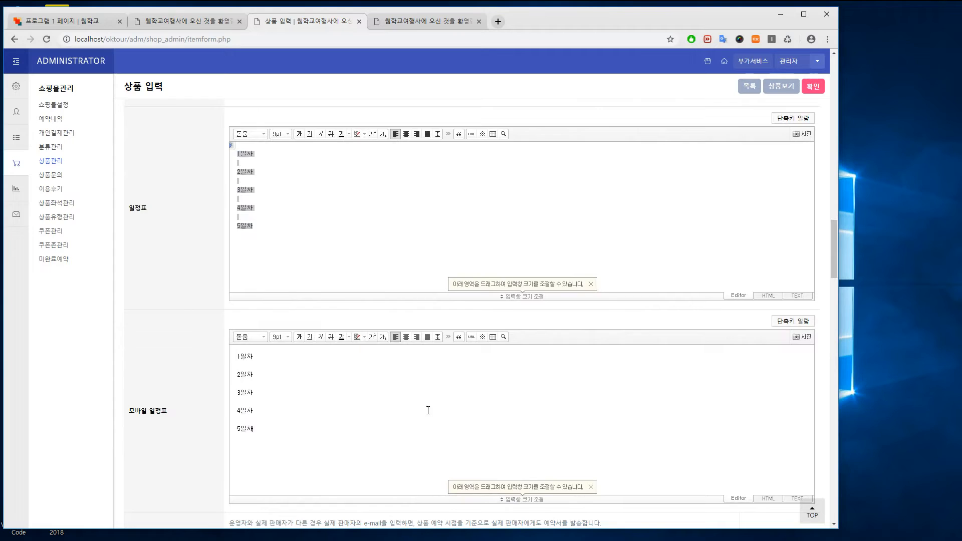
scroll(428, 408, "down", 3)
scroll(385, 452, "down", 7)
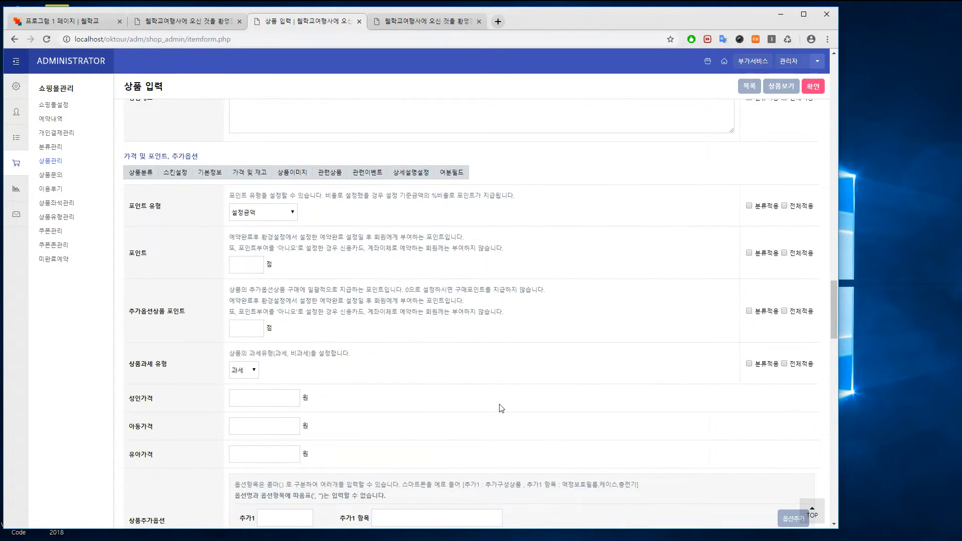
Enter prices: 성인가격 5000000, 아동가격 4500000 and 유아가격 4000000 won
scroll(324, 355, "down", 2)
left_click(281, 301)
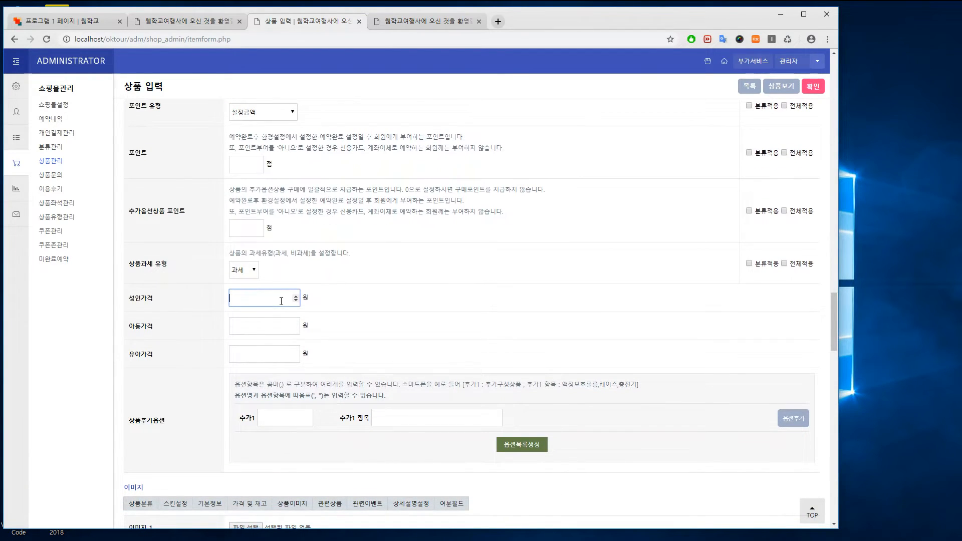
type("5000000")
left_click(263, 326)
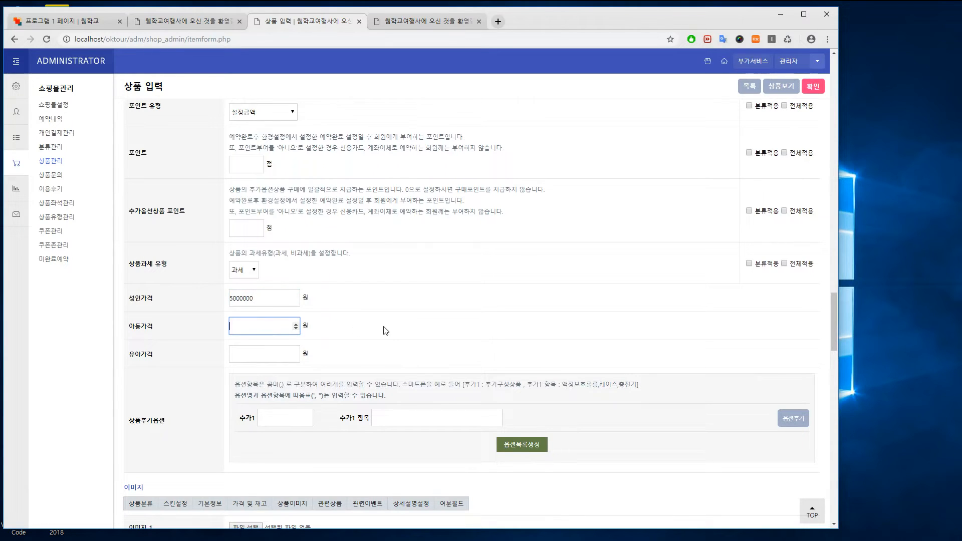
type("4500000")
left_click(266, 354)
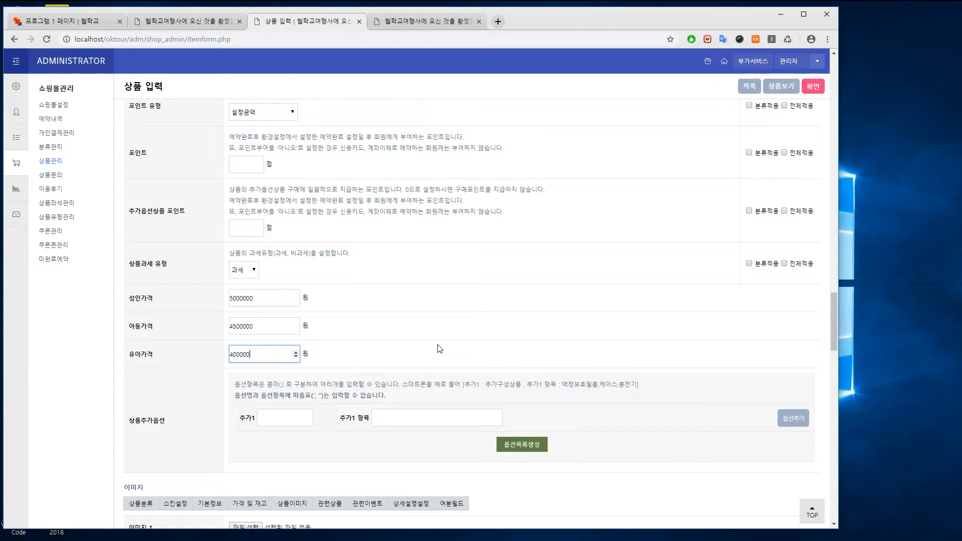
scroll(367, 438, "down", 5)
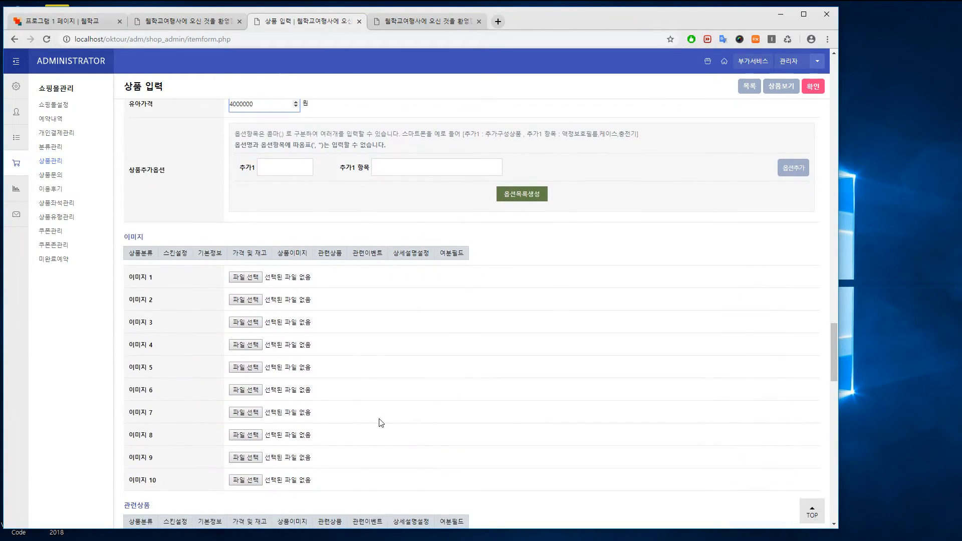
Attach PIBL1001.jpg and PIBM1011.jpg as product images 1 and 2
left_click(245, 279)
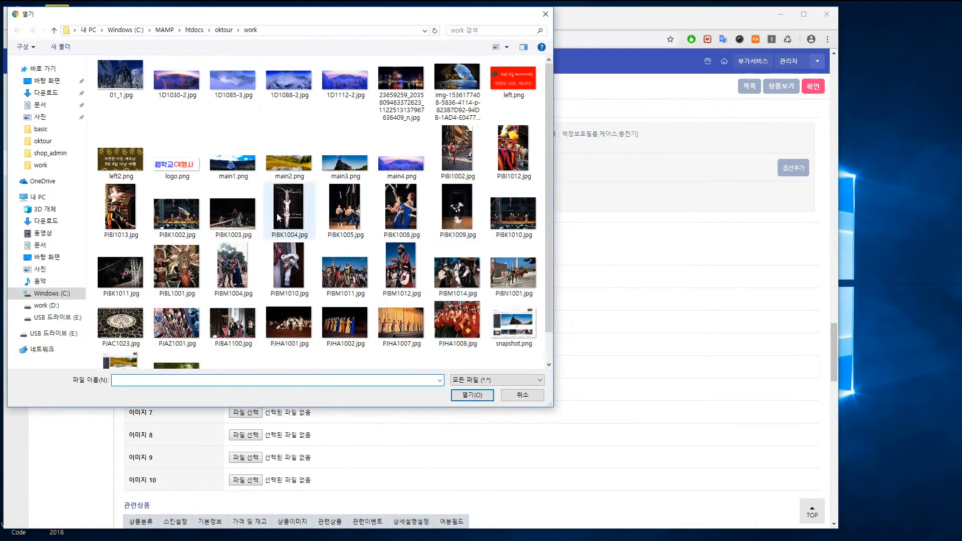
double_click(176, 267)
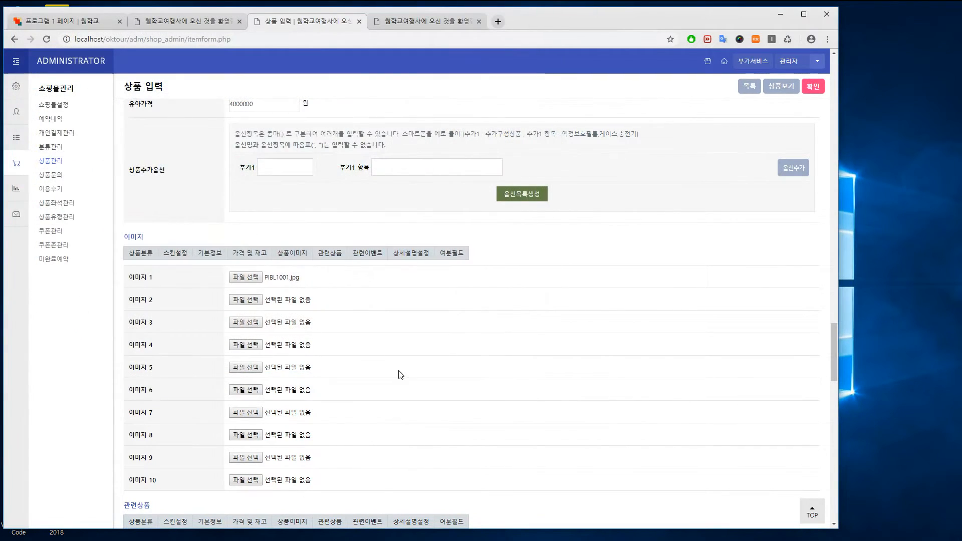
left_click(245, 300)
double_click(345, 263)
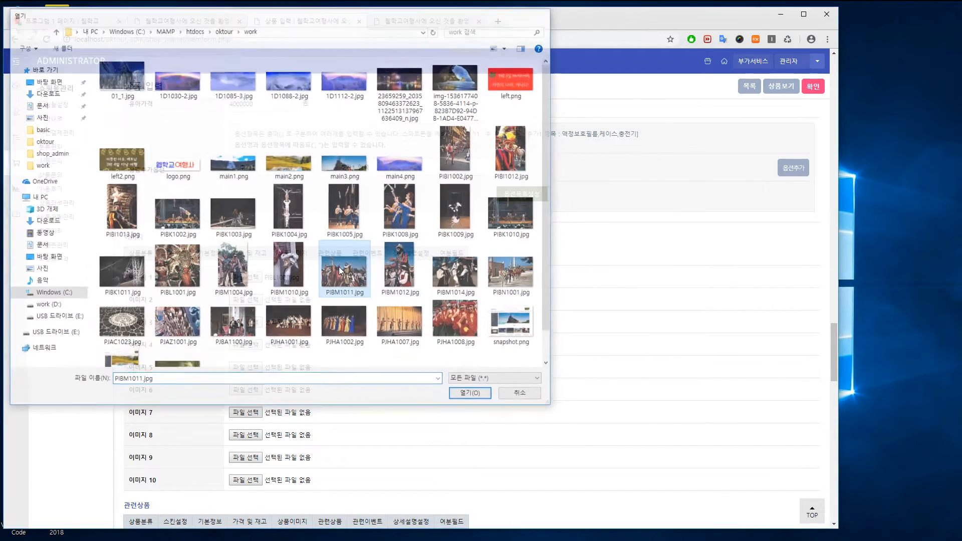
Save the new Washington tour product
scroll(558, 417, "down", 5)
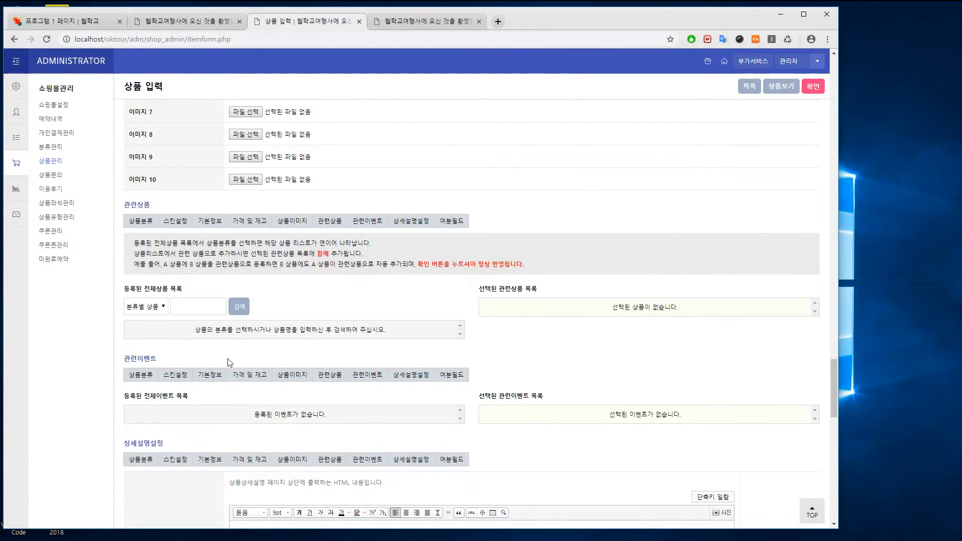
scroll(599, 422, "down", 5)
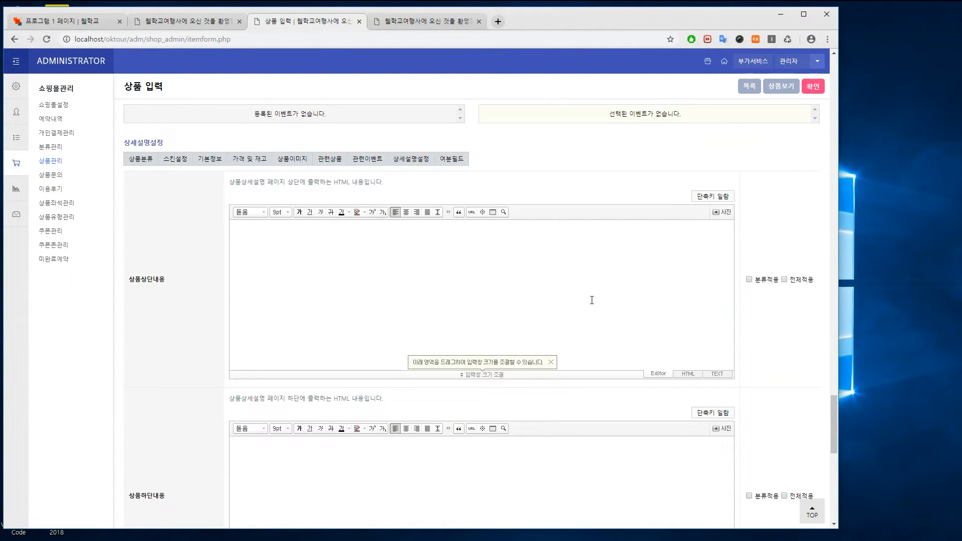
scroll(592, 300, "up", 2)
left_click(813, 88)
Confirm the save prompt, then view the 워싱턴 자유여행 4박 5일 page on the refreshed shop front
left_click(473, 95)
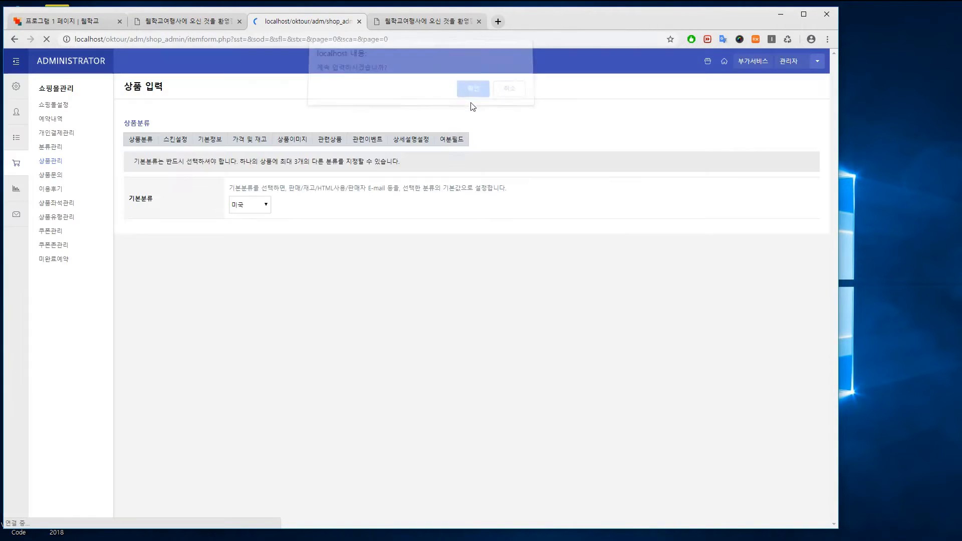
key("ctrl+Tab")
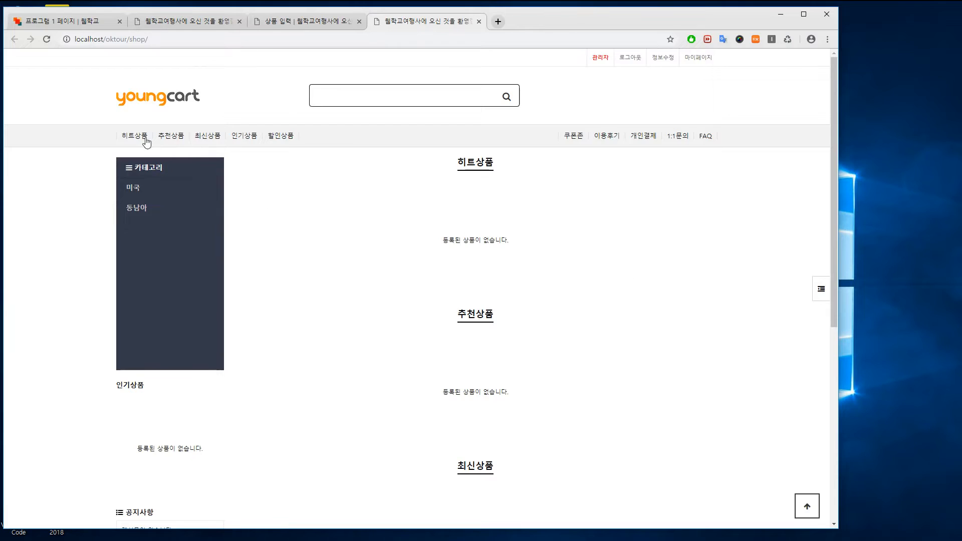
key("F5")
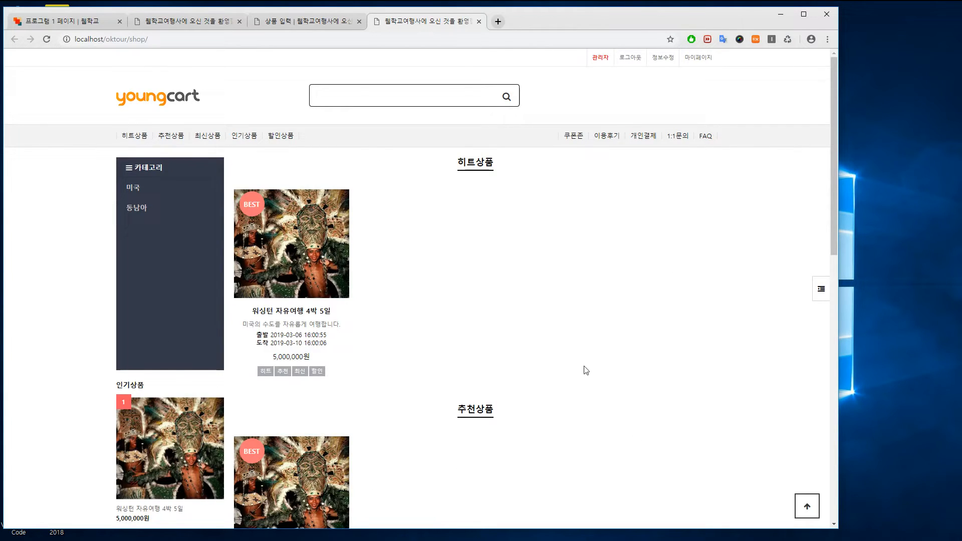
mouse_move(323, 232)
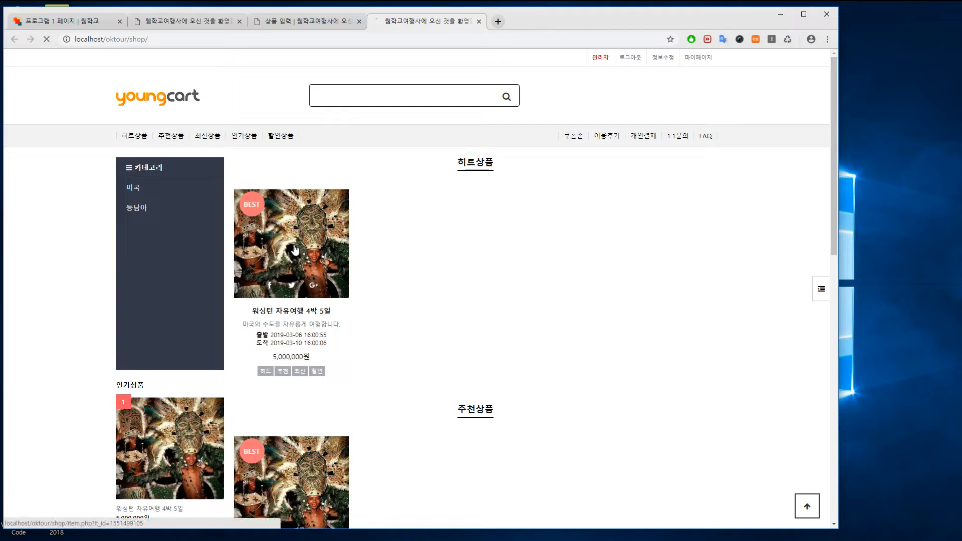
left_click(314, 253)
scroll(708, 296, "down", 2)
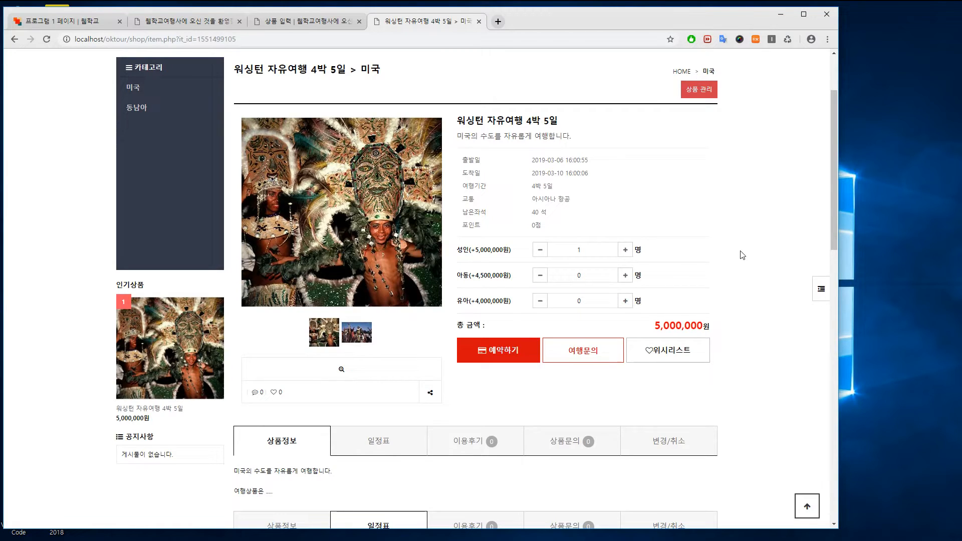
scroll(735, 225, "up", 1)
scroll(734, 225, "up", 2)
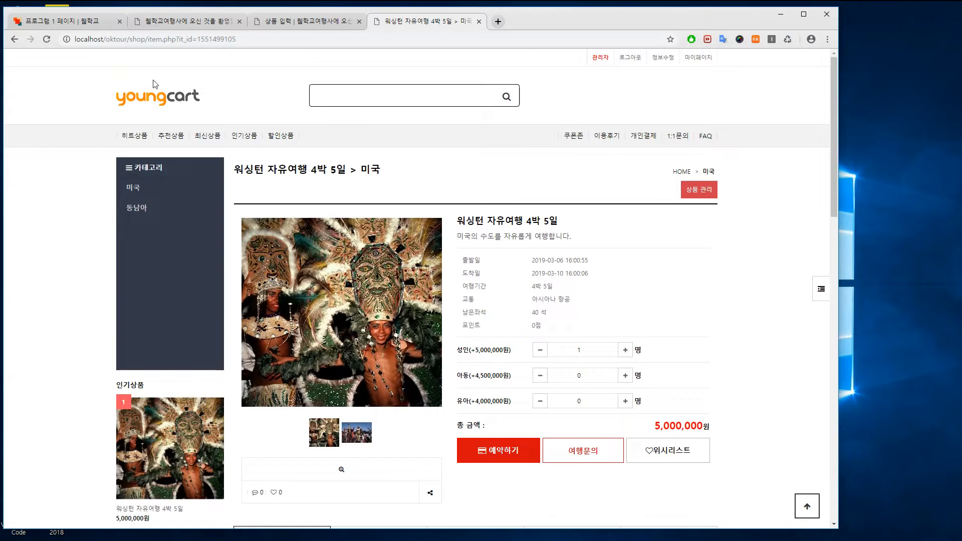
left_click(175, 98)
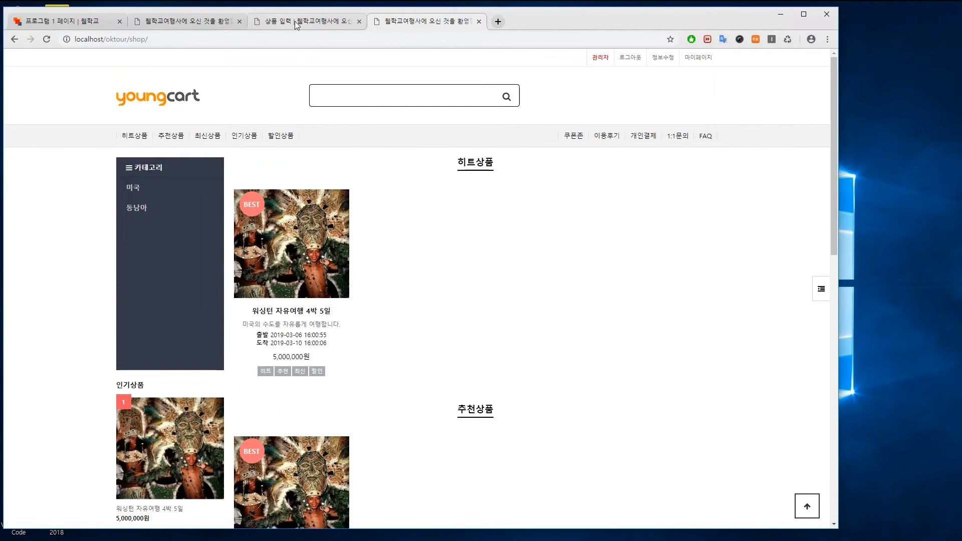
Compare with the live24 demo site's banner slider, then return to the admin 상품 입력 page
left_click(219, 23)
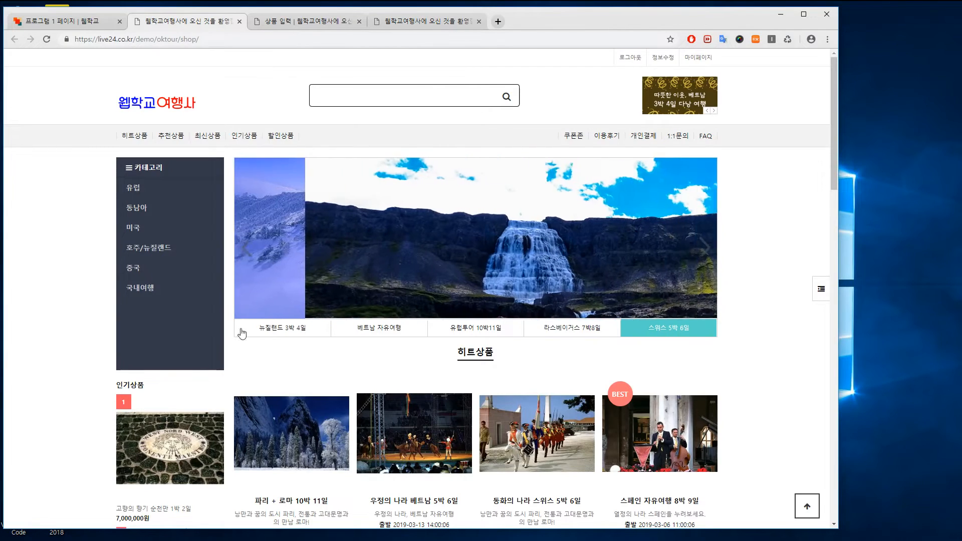
scroll(151, 378, "down", 2)
scroll(682, 125, "up", 2)
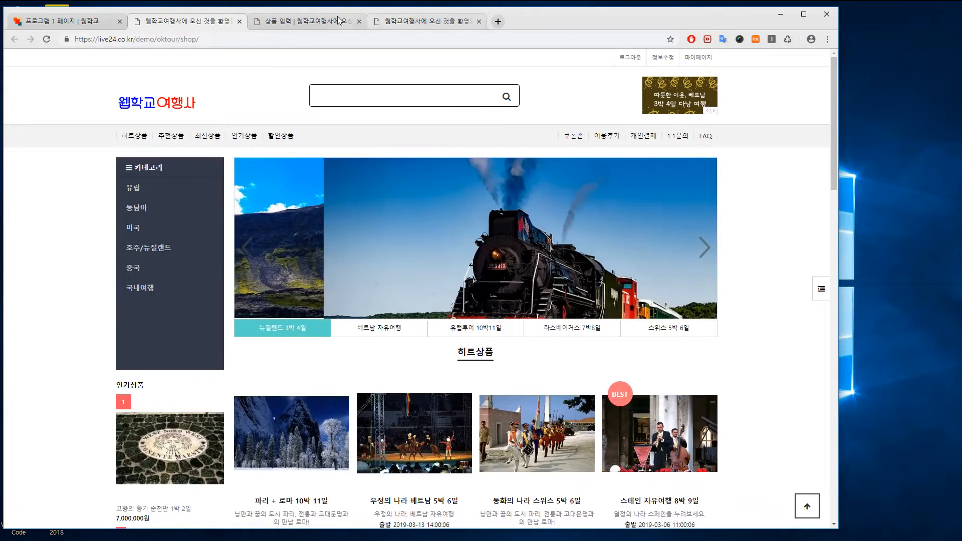
left_click(284, 22)
left_click(16, 189)
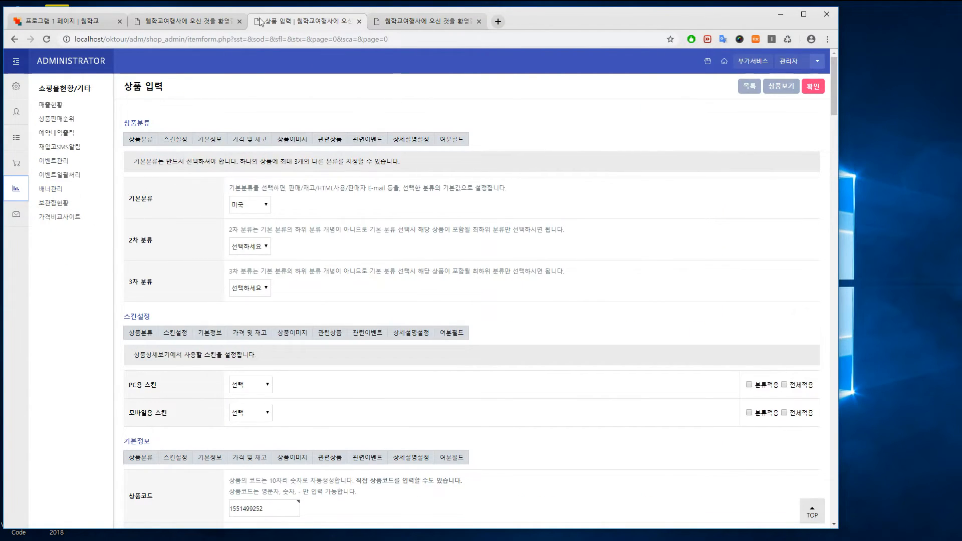
Add a new banner using main1.png, captioned '워싱턴 4박 5일'
left_click(50, 190)
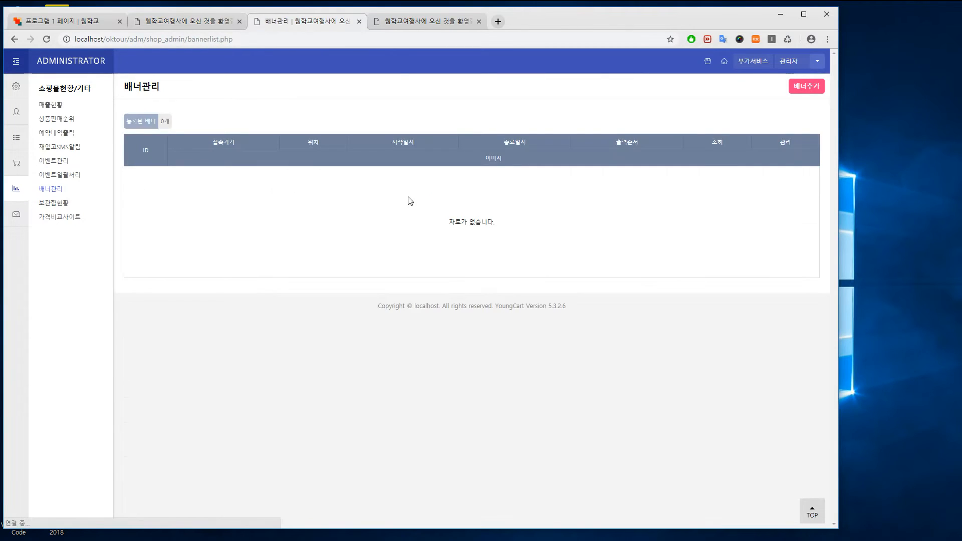
left_click(801, 87)
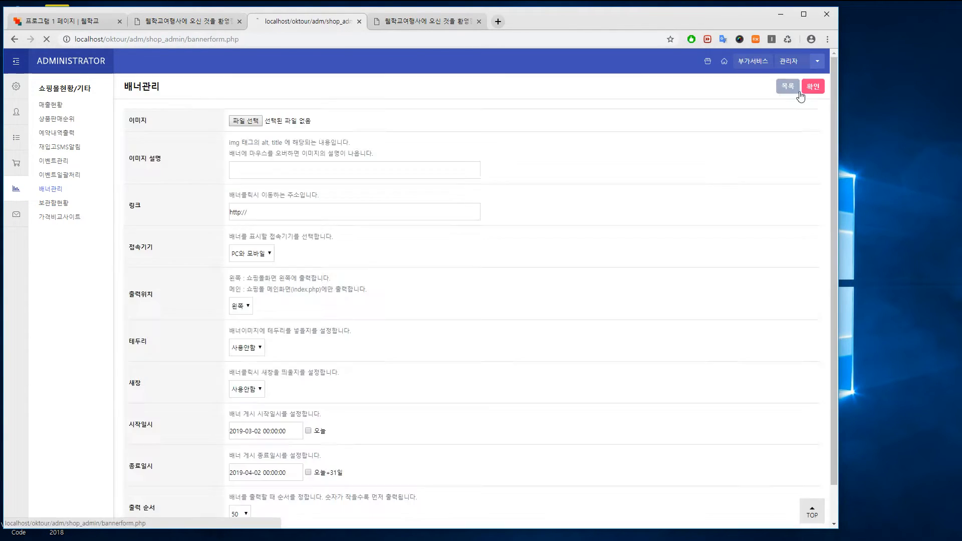
left_click(236, 121)
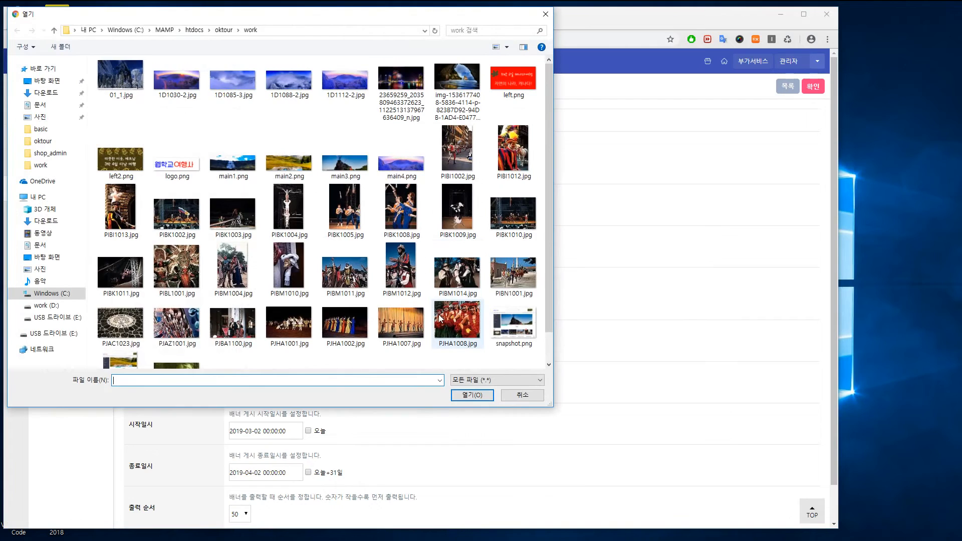
left_click(234, 164)
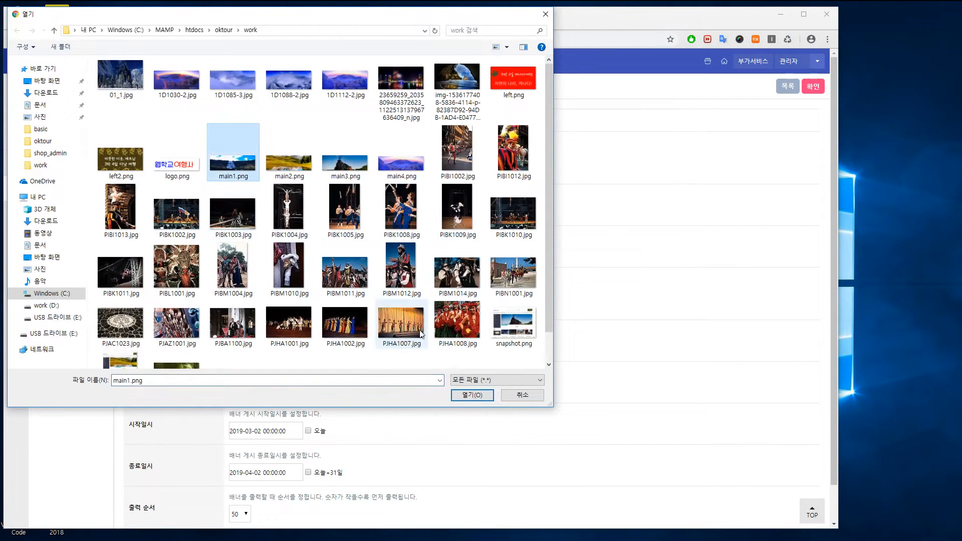
left_click(480, 396)
left_click(288, 171)
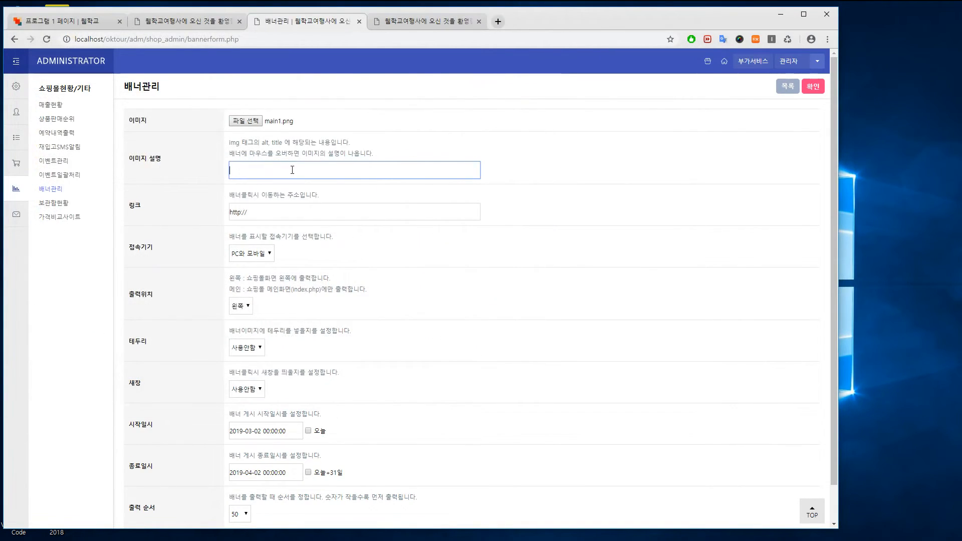
type("워싱턴 4박 5일")
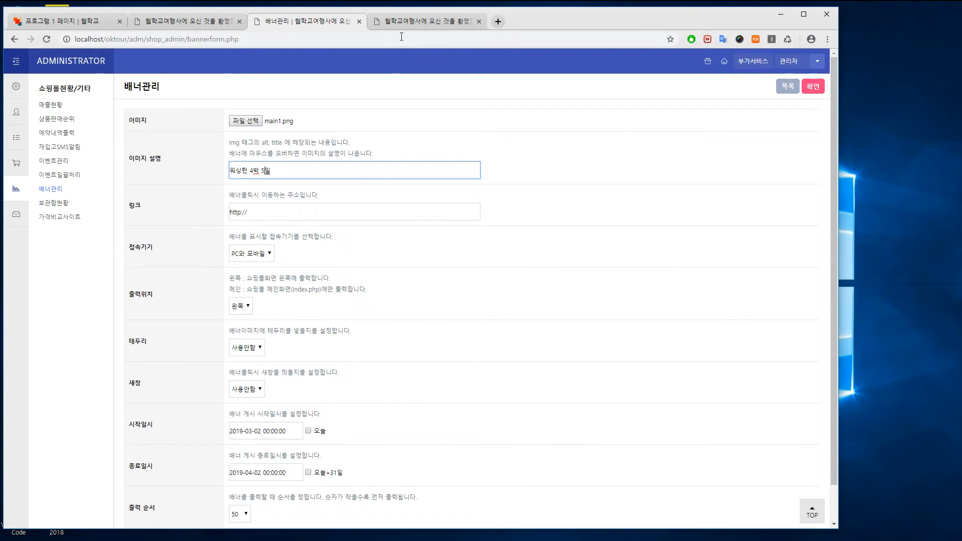
Copy the Washington tour product's link and paste it into the banner's 링크 field
left_click(426, 21)
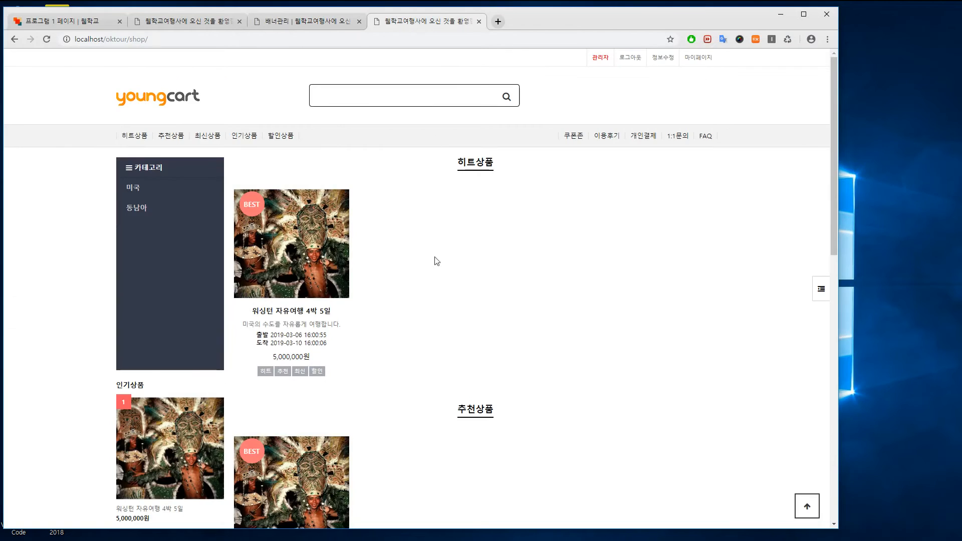
right_click(311, 268)
left_click(369, 327)
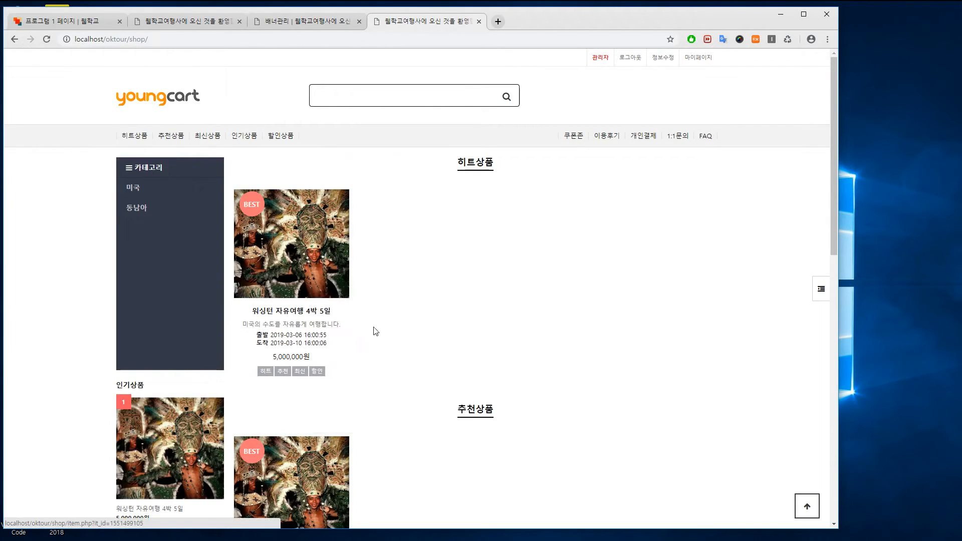
left_click(304, 21)
triple_click(255, 213)
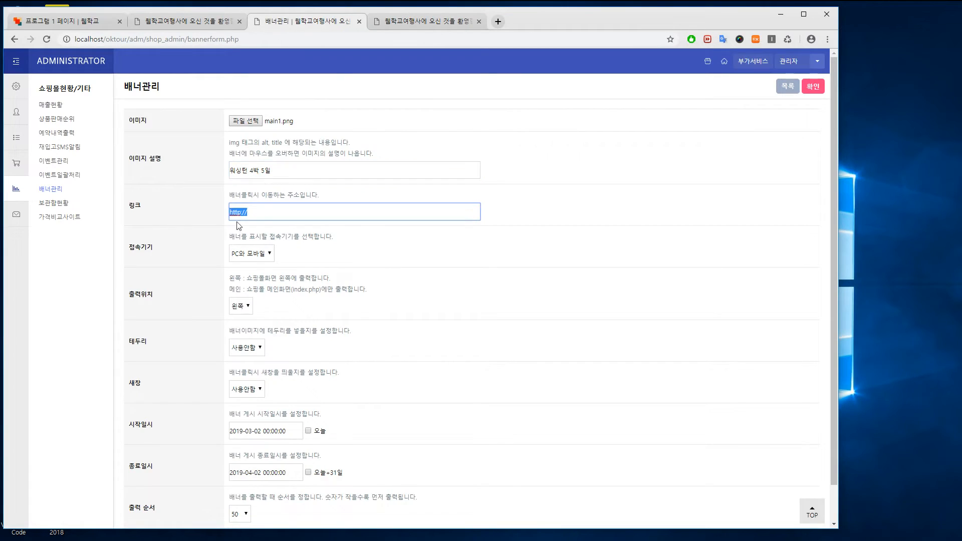
key("ctrl+v")
Set the banner's 출력위치 to 메인 and save it
left_click(250, 307)
left_click(244, 328)
left_click(478, 418)
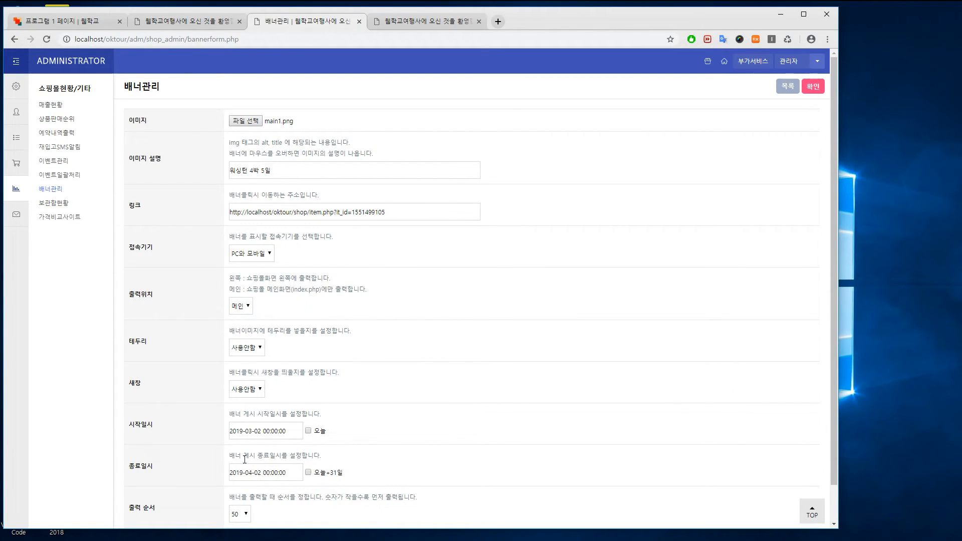
left_click(812, 87)
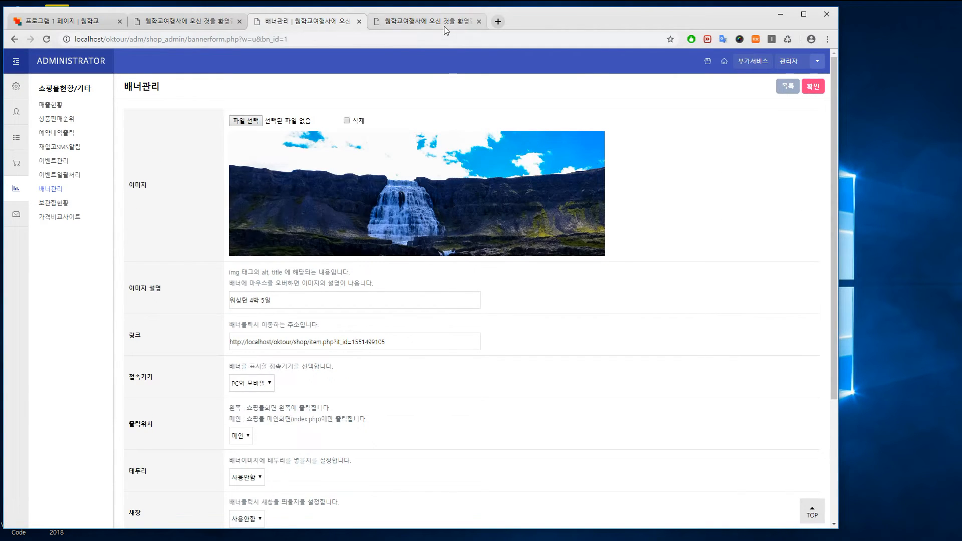
Reload the shop front to confirm the 워싱턴 4박 5일 waterfall banner, then go to 쇼핑몰관리
left_click(444, 26)
key("F5")
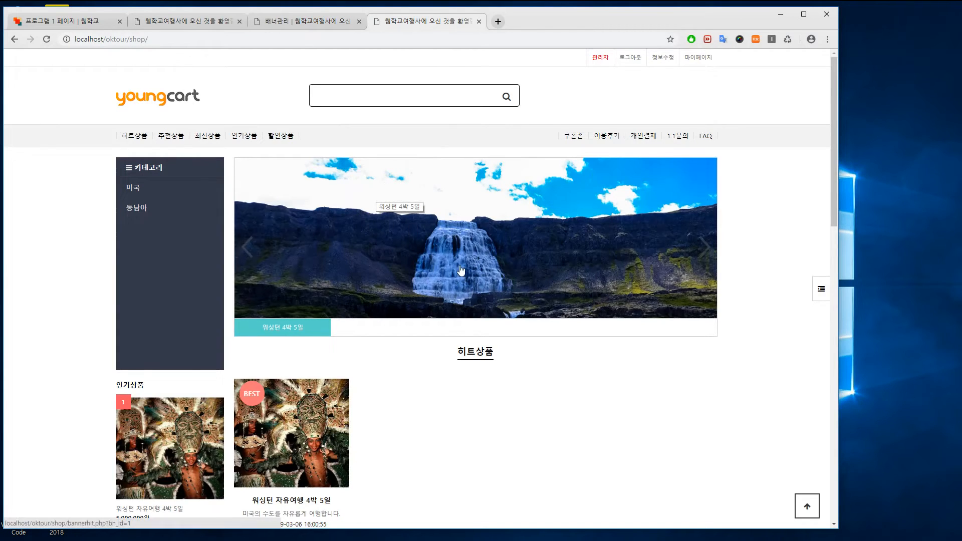
left_click(290, 23)
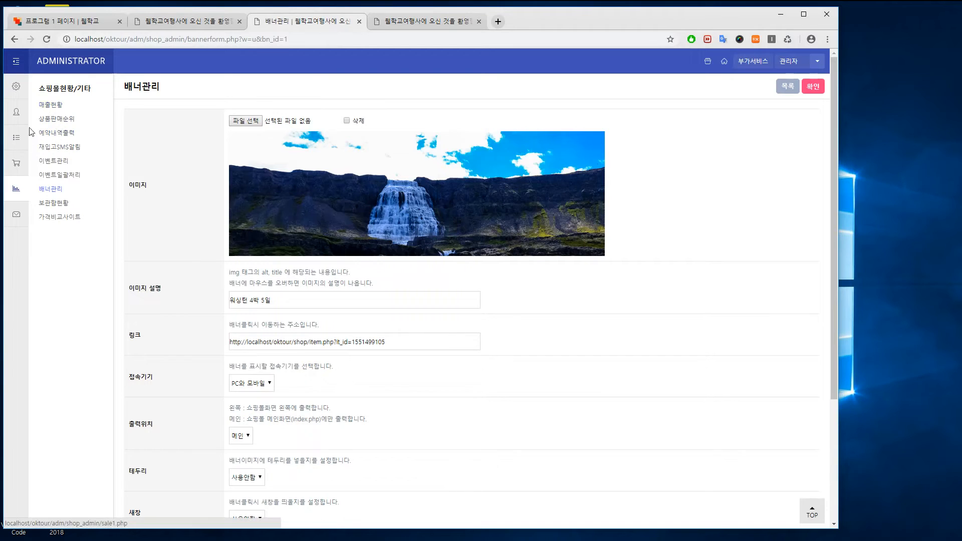
left_click(16, 163)
Attach logo.png as the 상단로고이미지 in 쇼핑몰설정, save, and reload the shop front
left_click(62, 107)
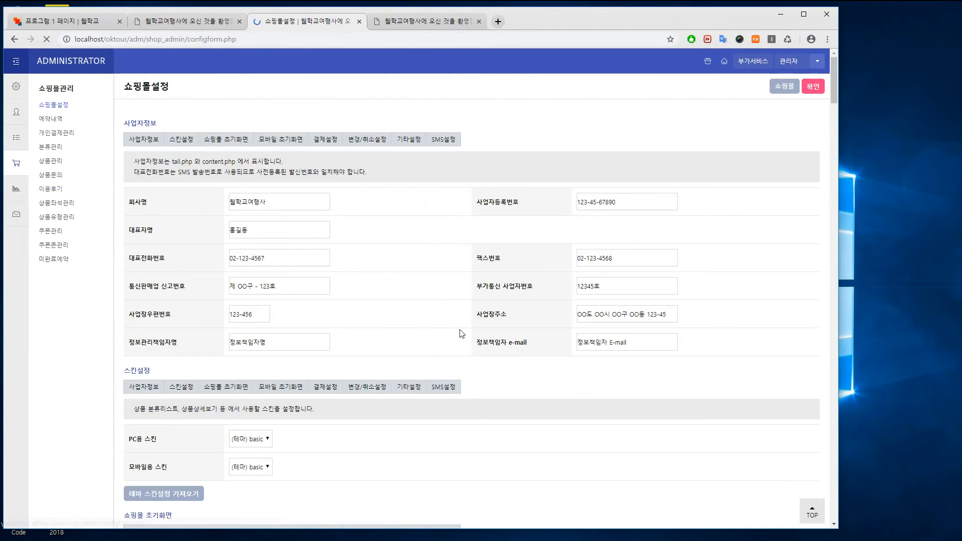
left_click_drag(832, 86, 832, 109)
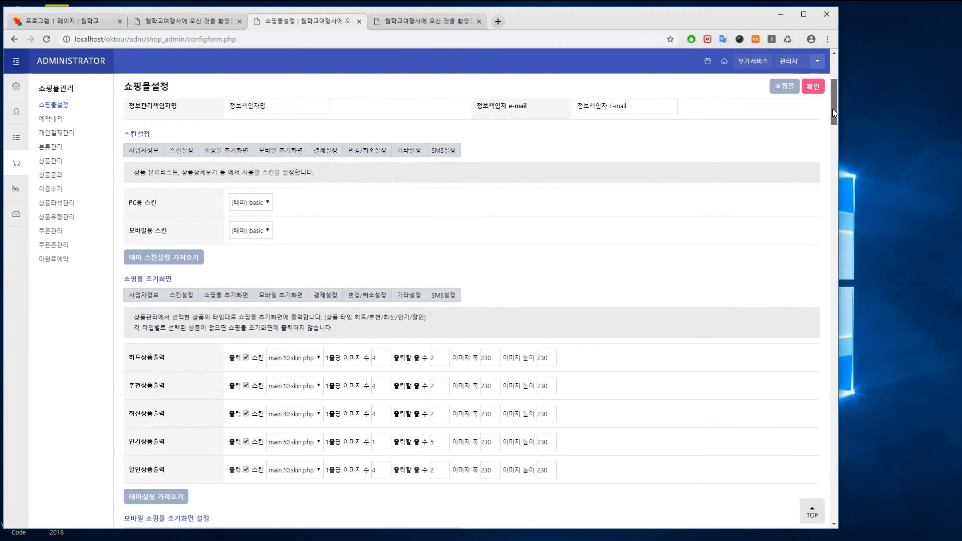
left_click_drag(832, 109, 810, 419)
scroll(810, 419, "up", 3)
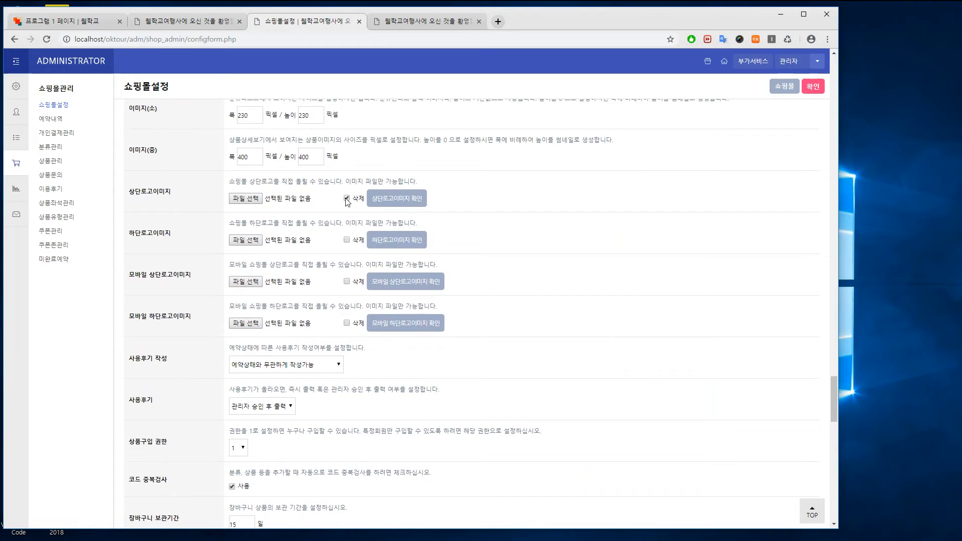
left_click(245, 199)
left_click(183, 169)
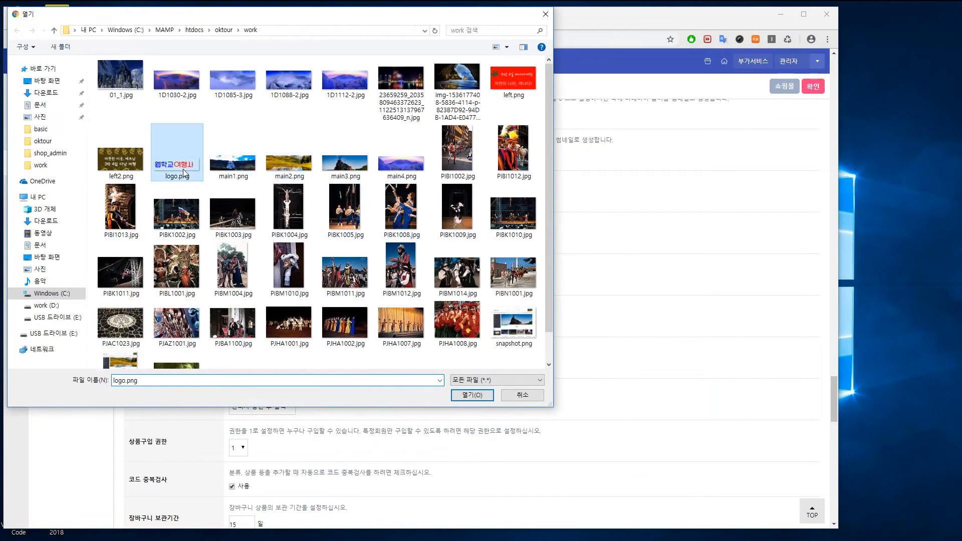
left_click(473, 395)
left_click(813, 87)
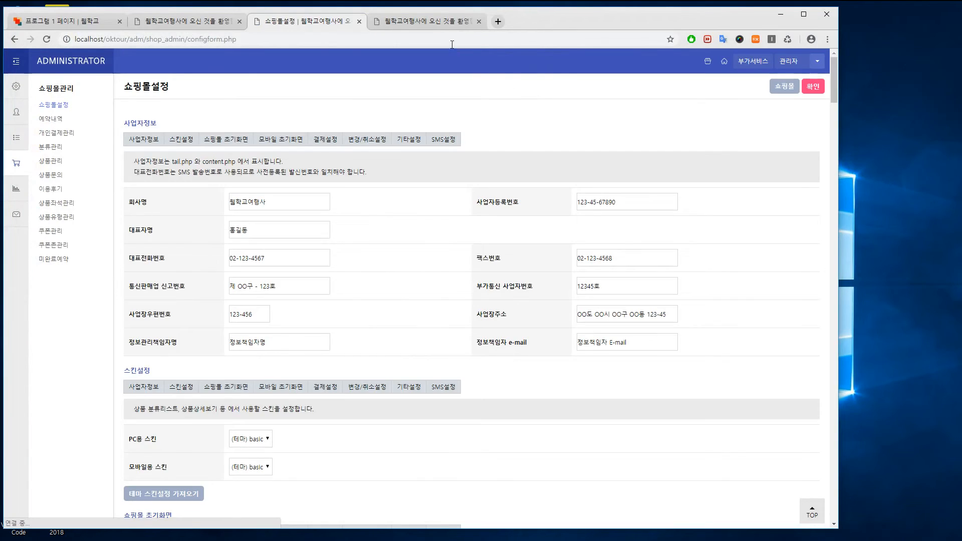
left_click(426, 21)
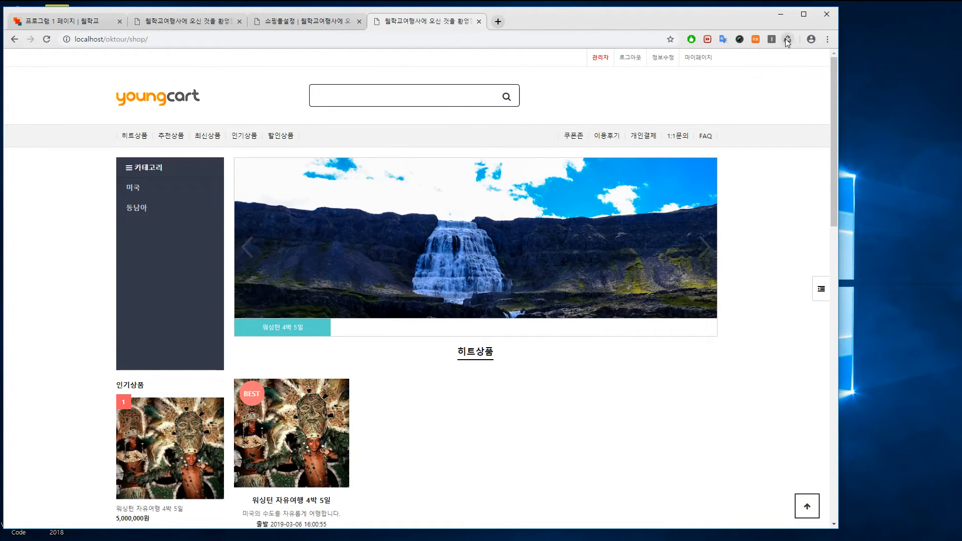
left_click(788, 39)
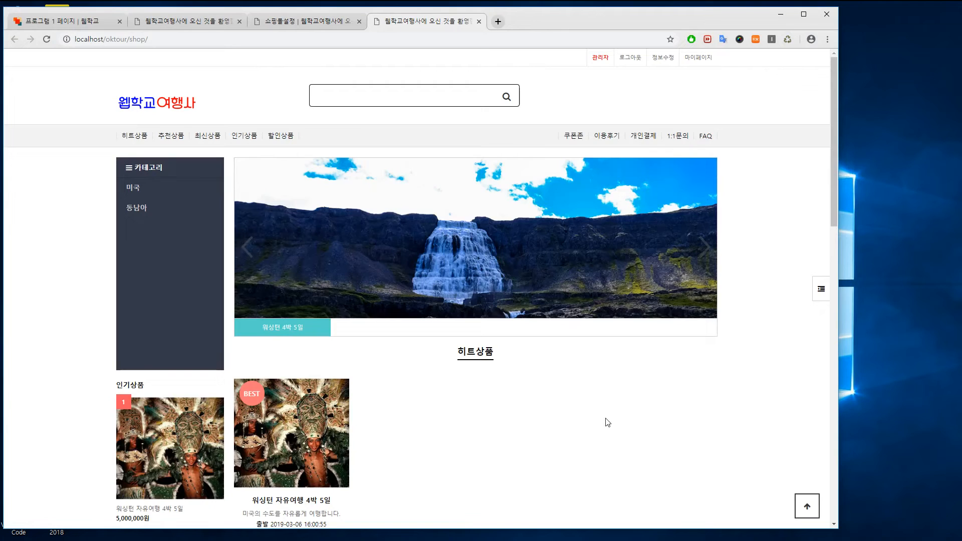
scroll(605, 407, "down", 2)
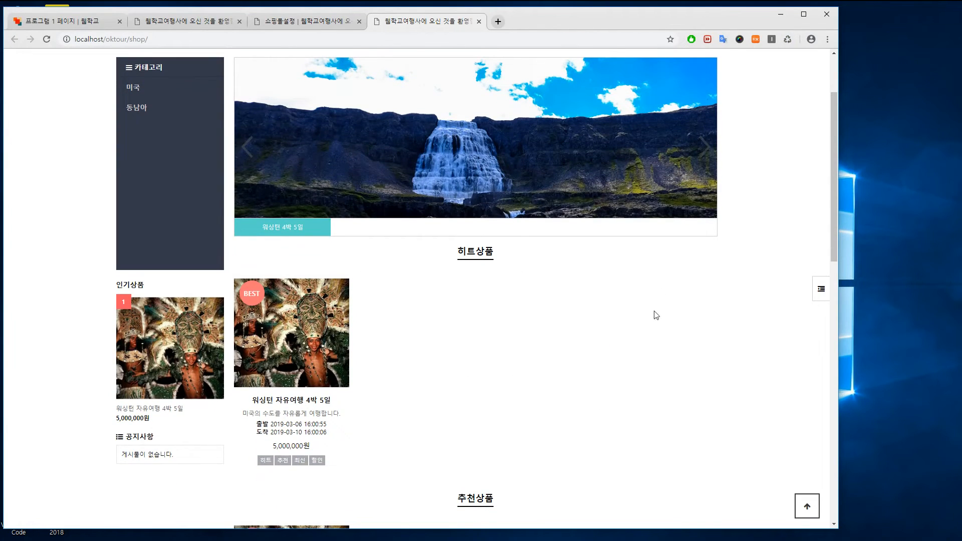
scroll(724, 366, "down", 7)
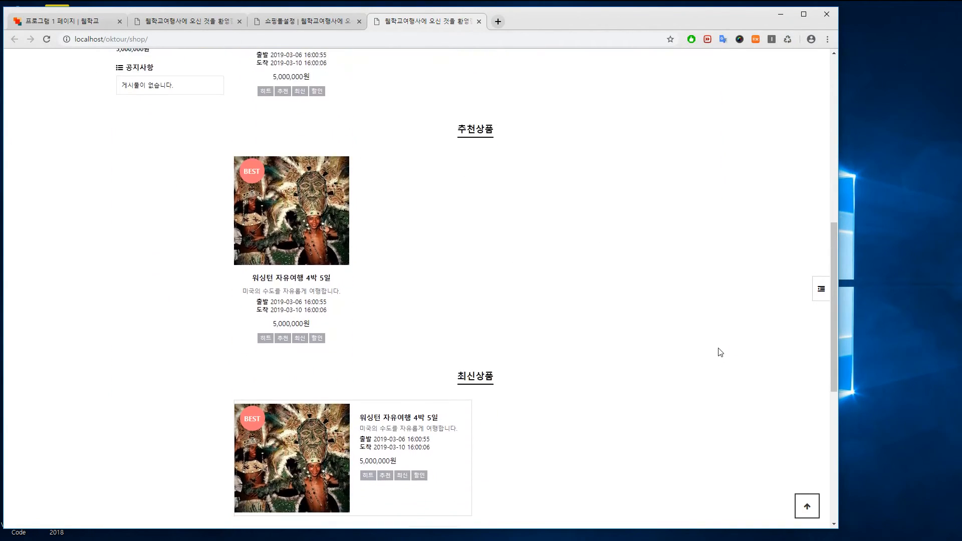
scroll(720, 352, "down", 5)
scroll(451, 327, "down", 2)
scroll(409, 254, "up", 3)
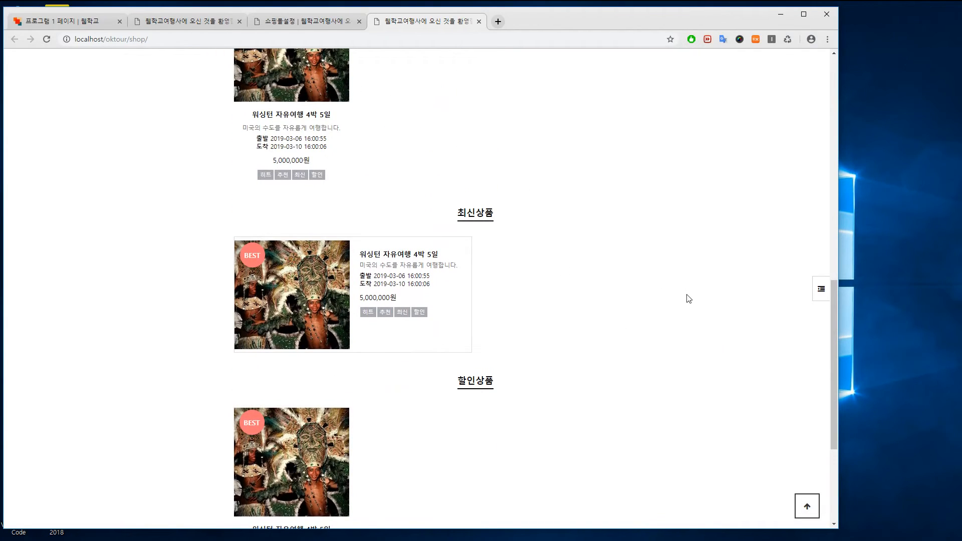
scroll(690, 299, "up", 4)
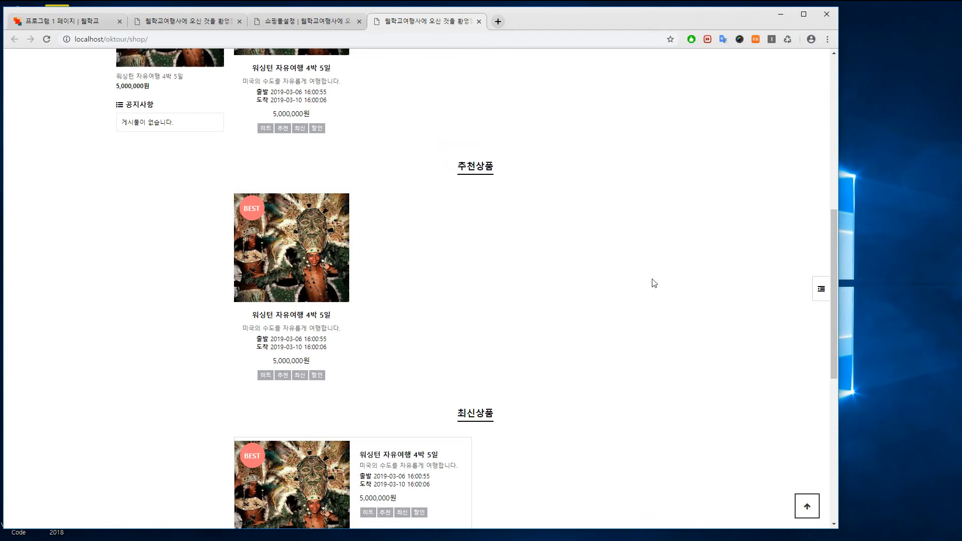
left_click_drag(833, 323, 777, 182)
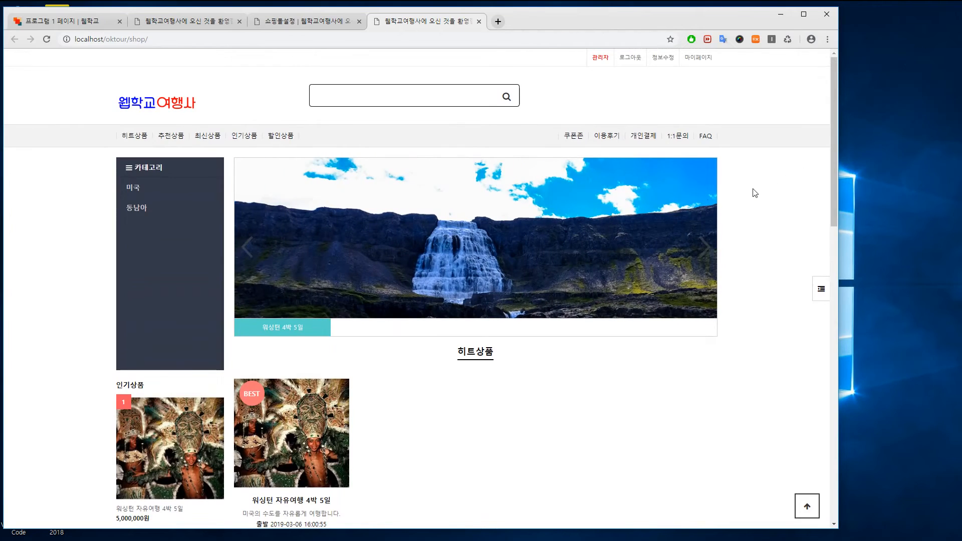
scroll(755, 192, "down", 15)
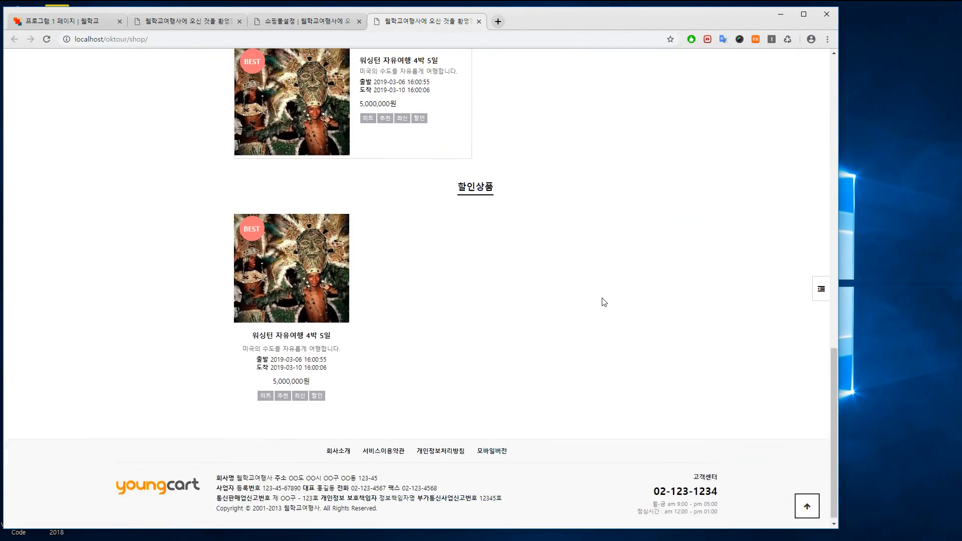
Switch the shop to 모바일버전 and preview it at phone width
left_click(493, 446)
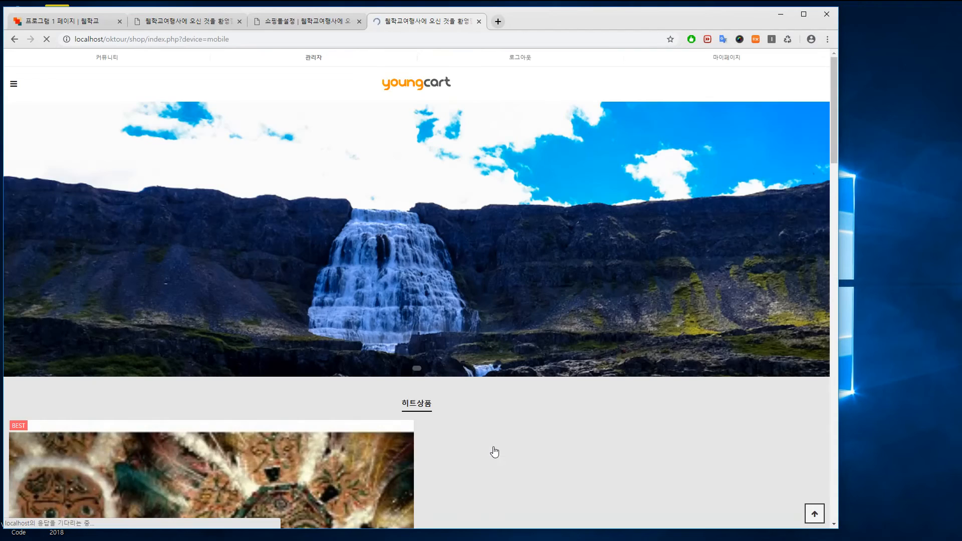
left_click_drag(838, 250, 246, 247)
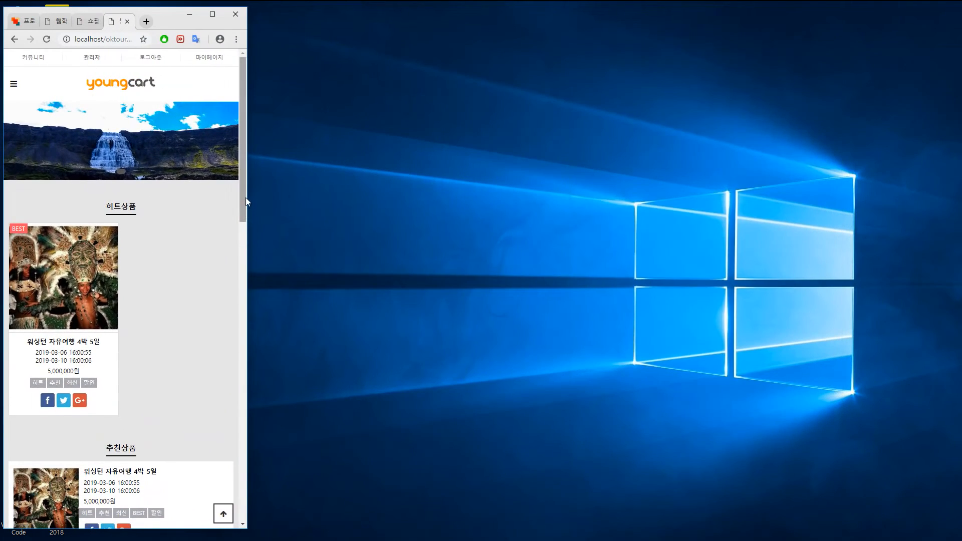
left_click_drag(241, 193, 230, 356)
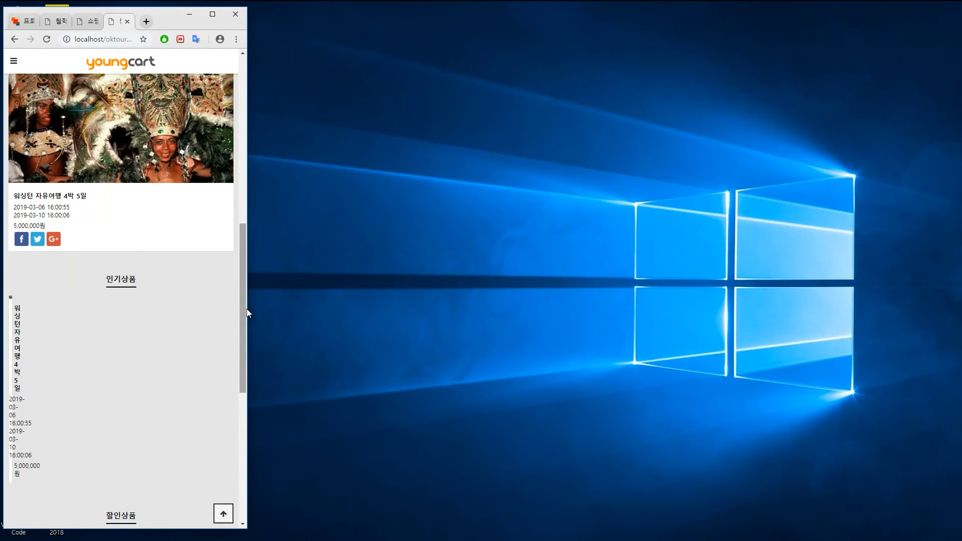
left_click_drag(247, 312, 726, 315)
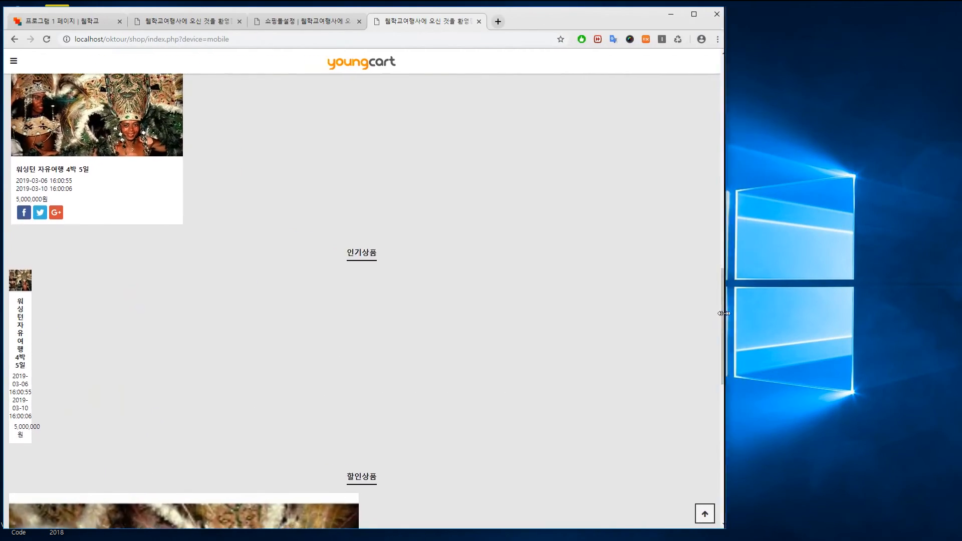
Change the mobile 인기상품출력 image count from 22 to 2 and save the shop settings
left_click(319, 22)
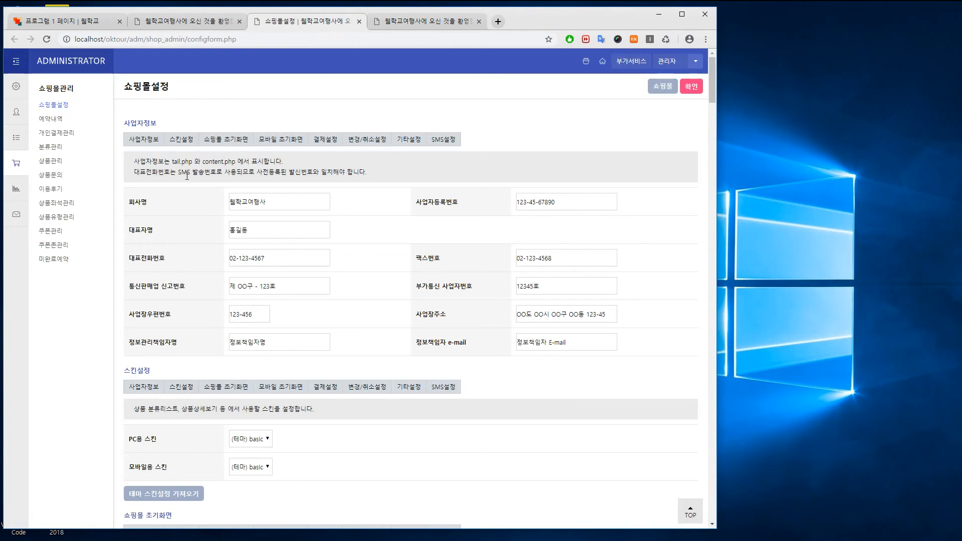
scroll(369, 319, "down", 10)
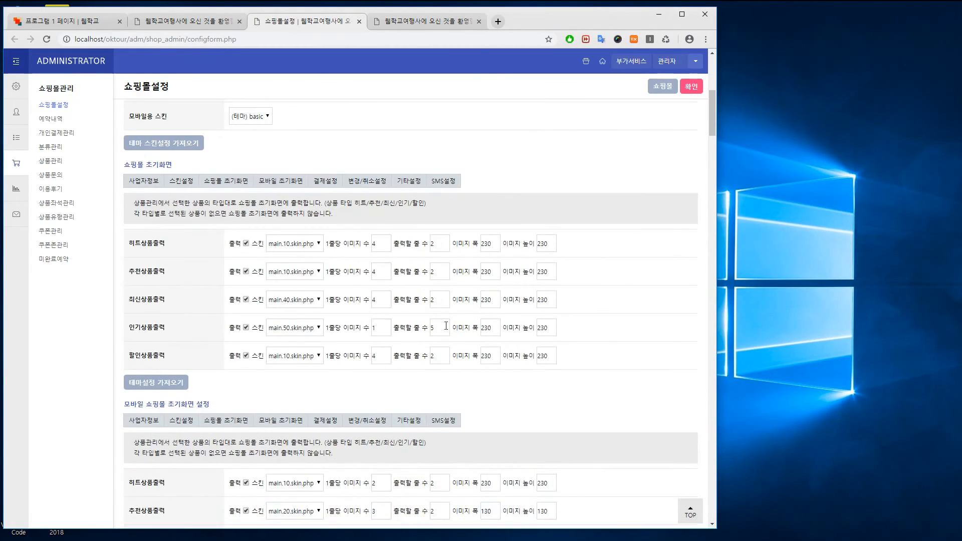
double_click(389, 420)
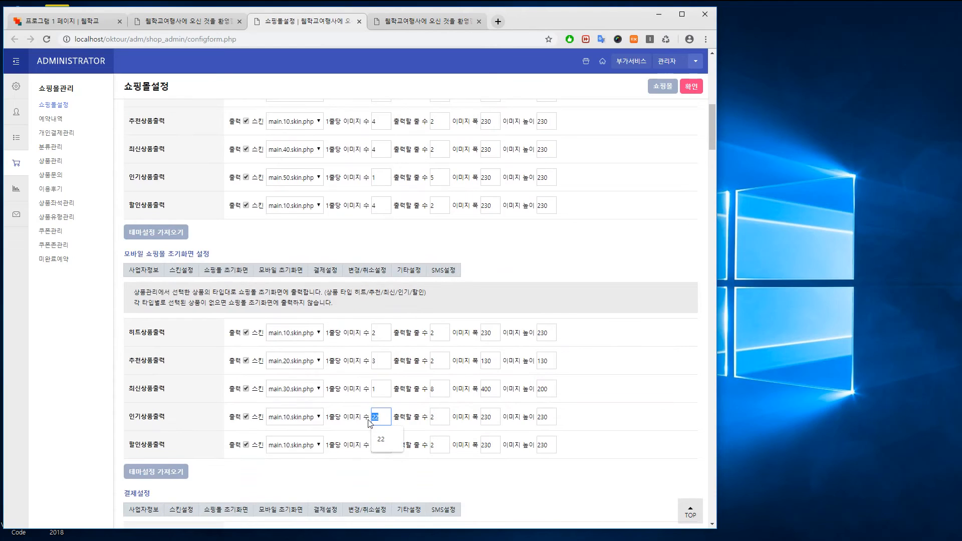
type("2")
left_click(692, 86)
Reload the mobile shop front and check the 인기상품 section at phone width
left_click(425, 21)
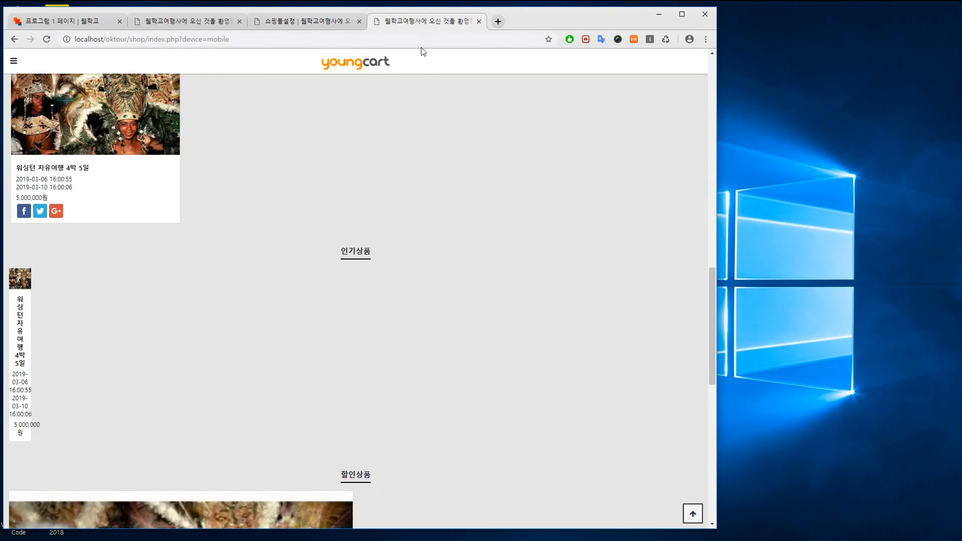
key("F5")
left_click_drag(716, 211, 289, 205)
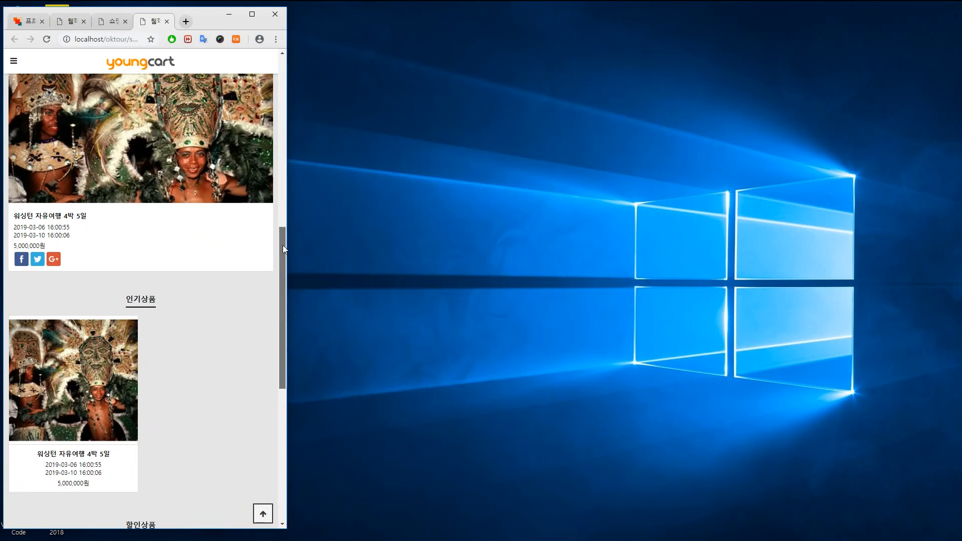
left_click_drag(286, 333, 667, 332)
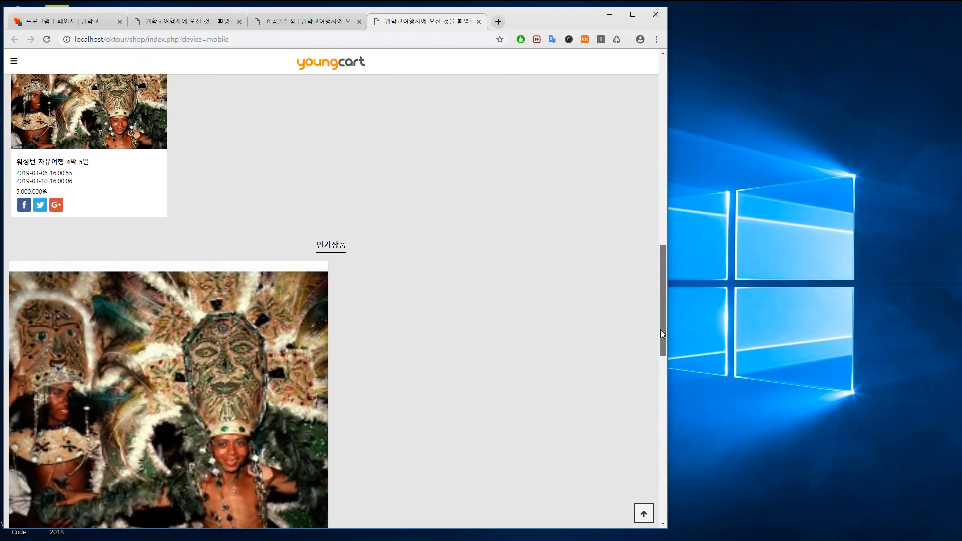
scroll(660, 327, "down", 10)
left_click(392, 429)
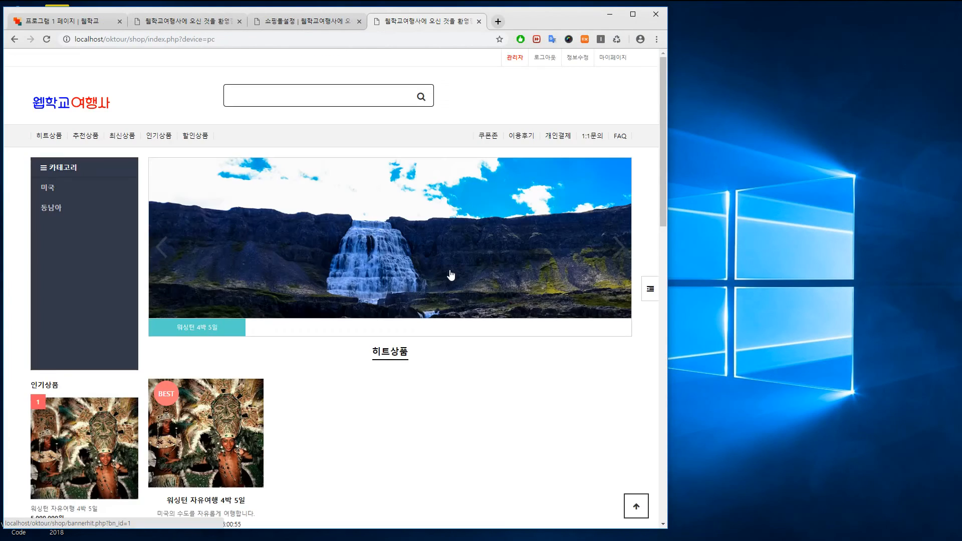
left_click_drag(667, 256, 726, 260)
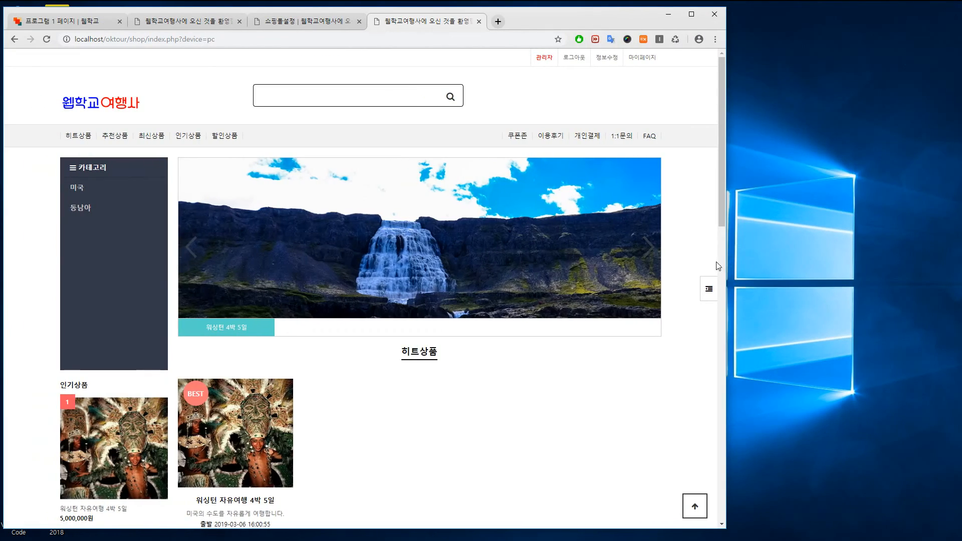